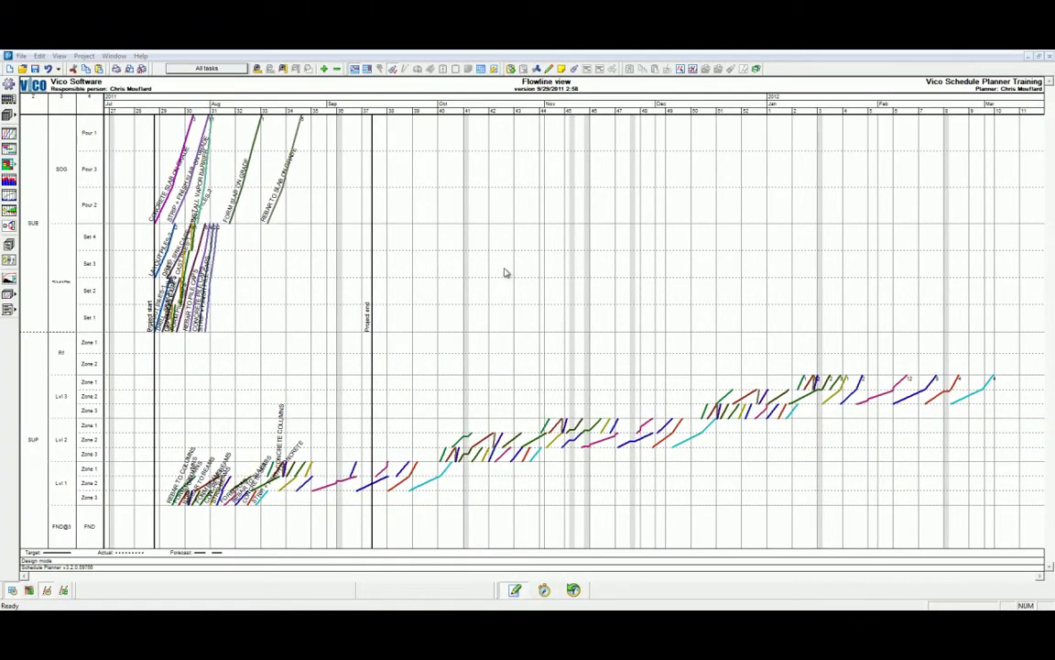
- Switch to the Gantt view and expand LAYOUT PILES, Layout Piles-1 and Layout Piles-2
click(13, 140)
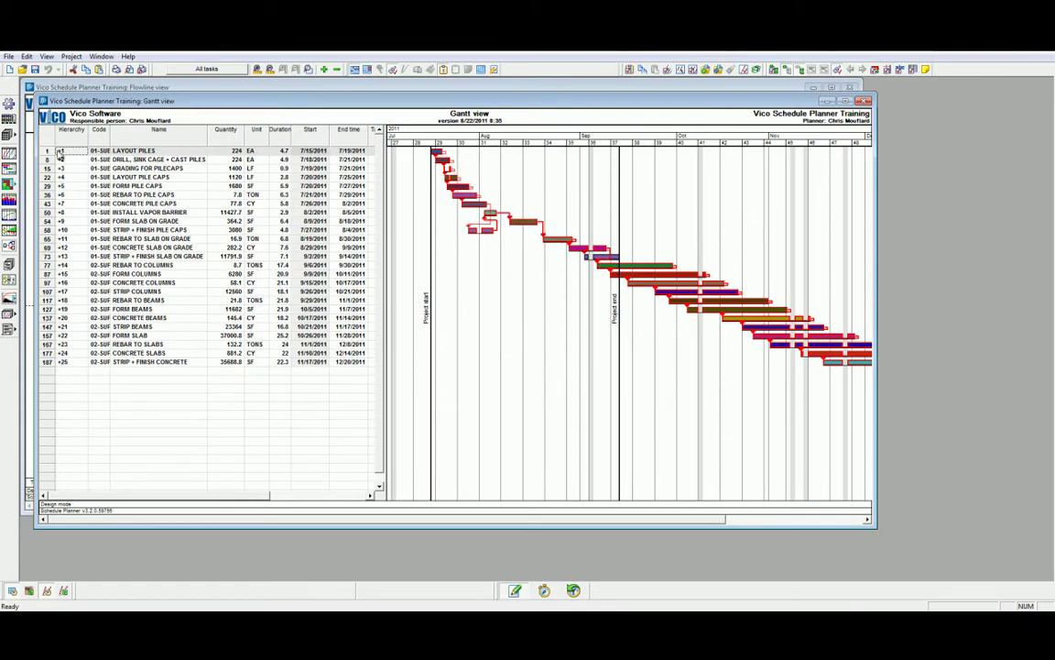
click(59, 150)
click(62, 160)
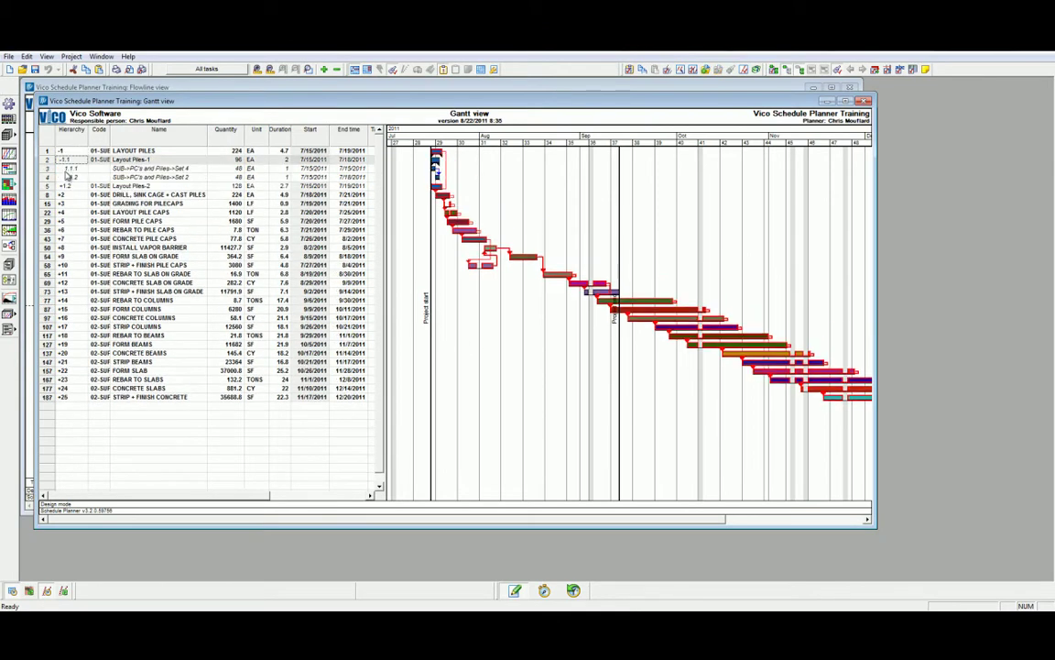
click(64, 185)
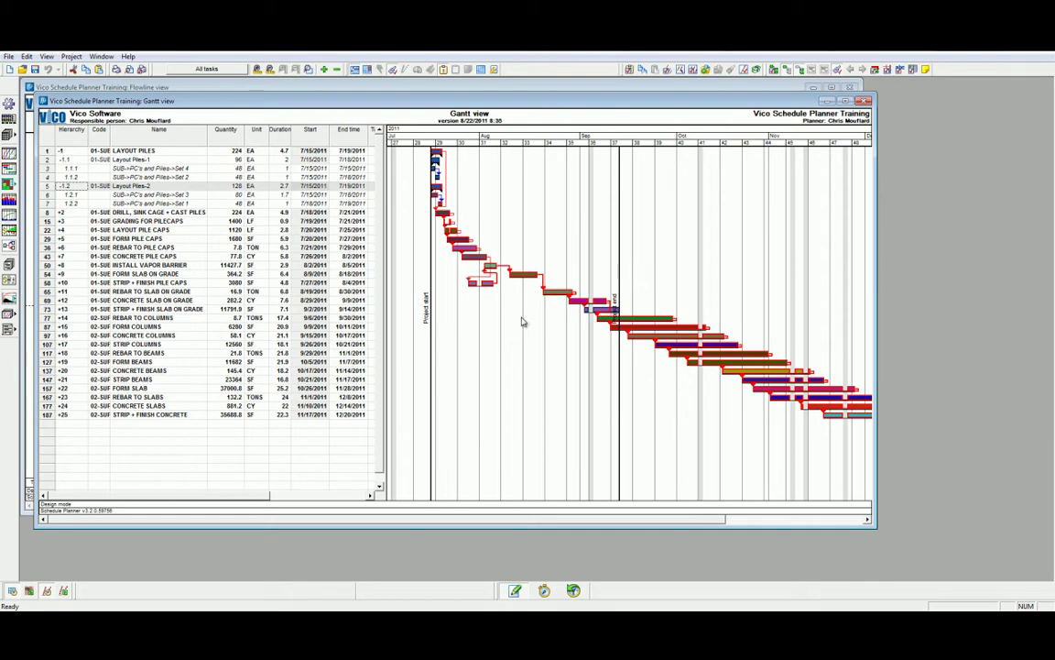
- In Edit columns, hide Current duration, start and end time, and show Free float and Criticality
right_click(198, 145)
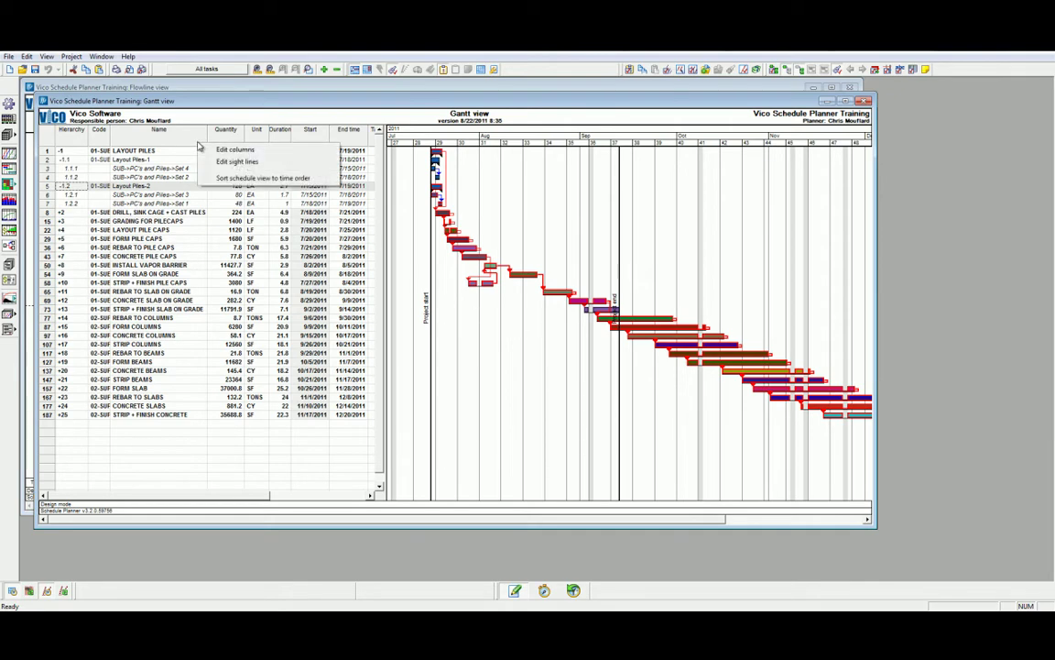
click(216, 150)
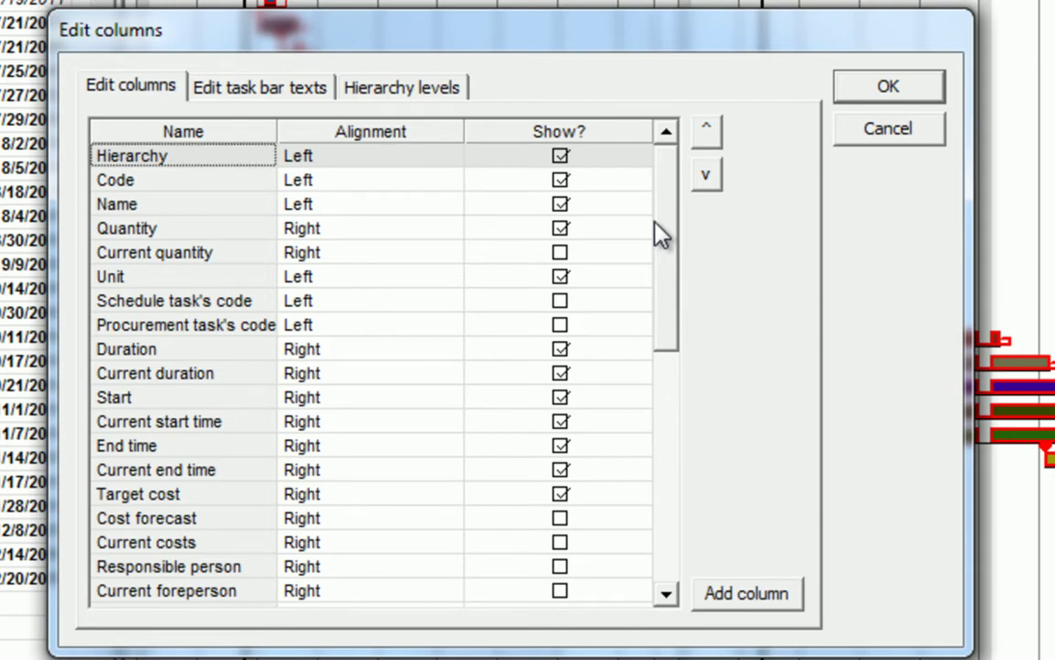
click(559, 373)
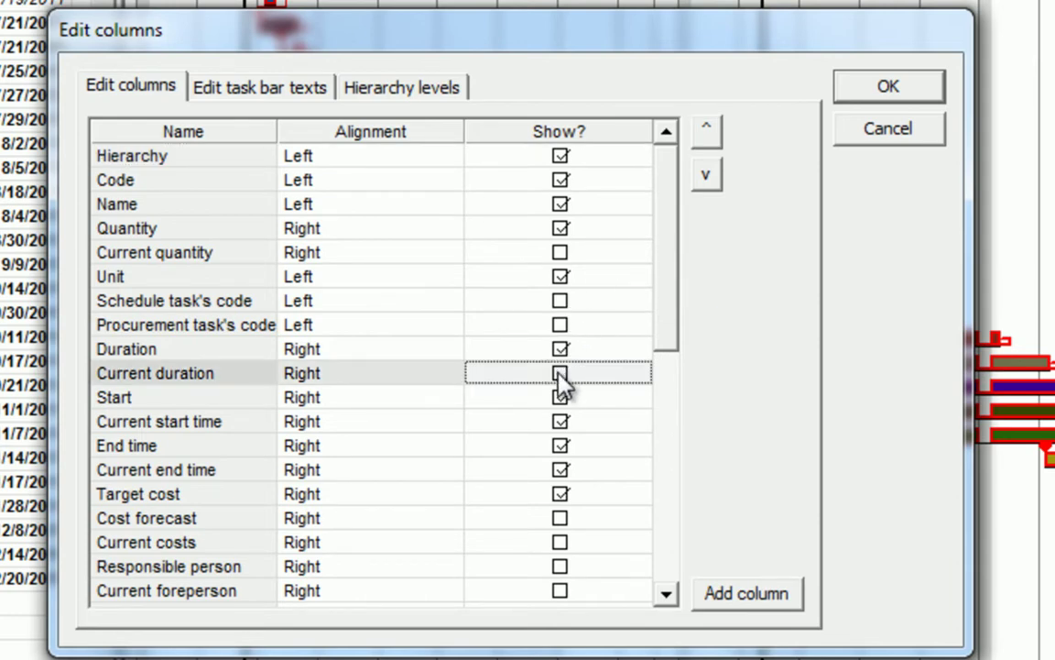
click(560, 422)
click(561, 470)
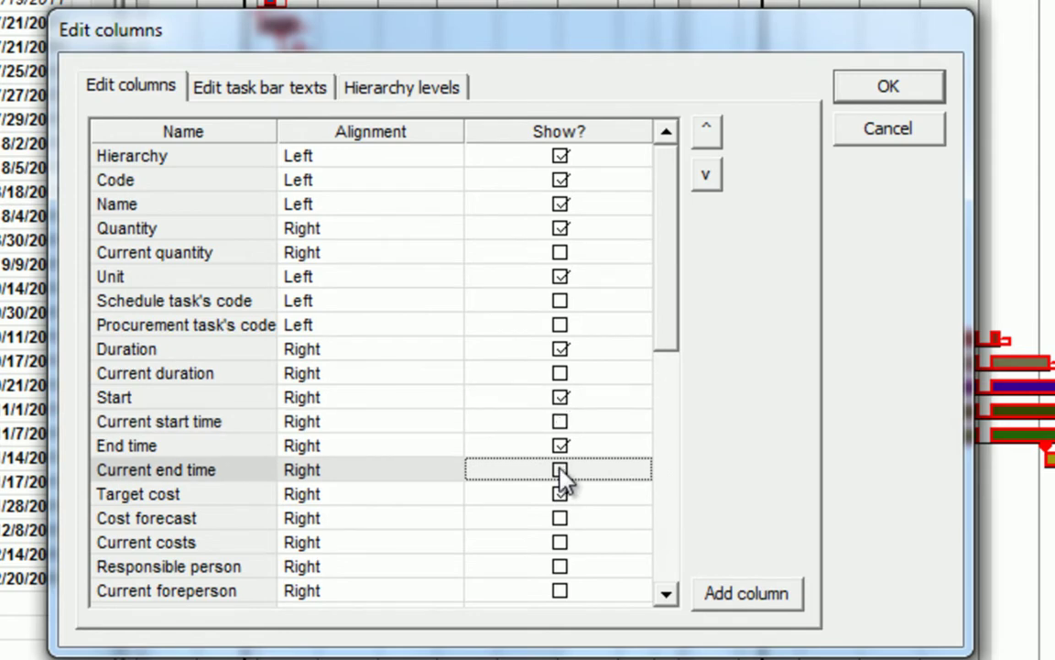
drag(666, 344, 678, 568)
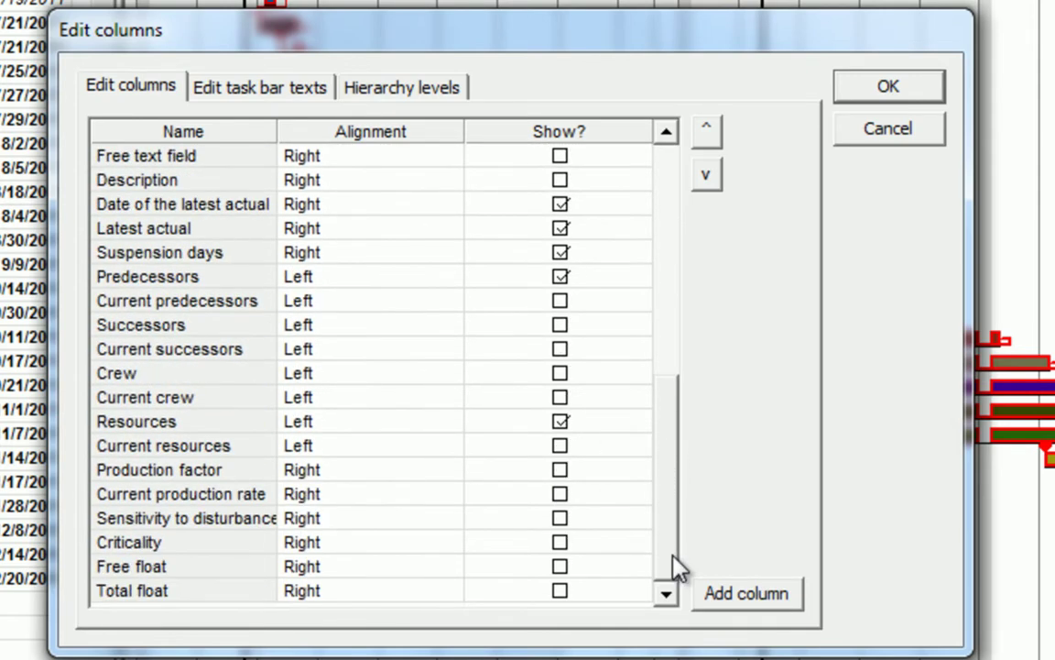
click(560, 567)
click(560, 542)
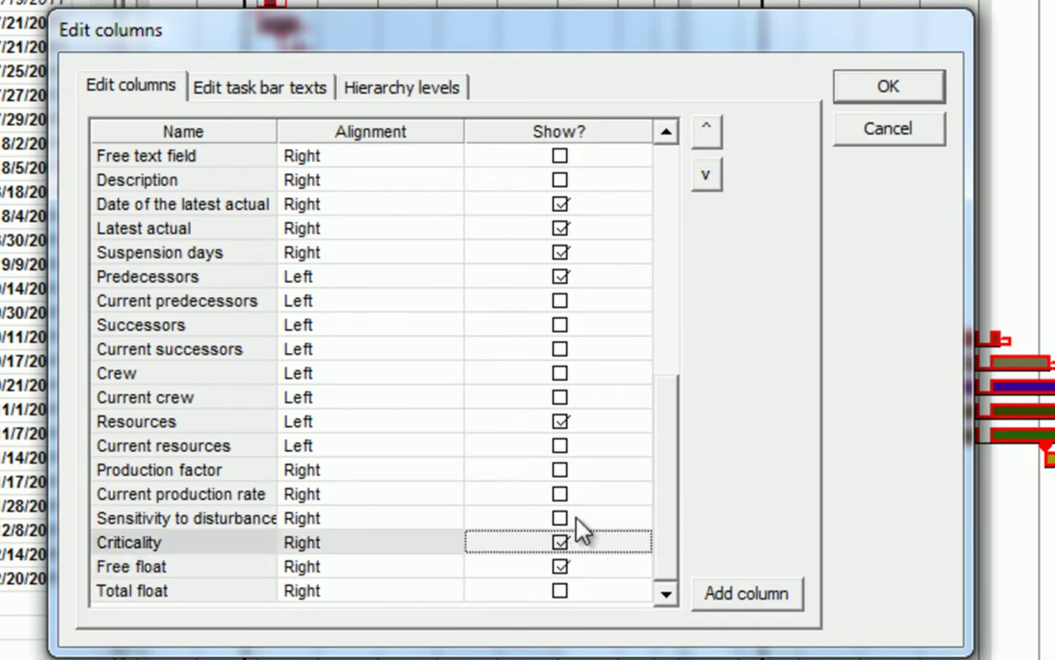
- Move the Unit column above Current quantity, keep it left-aligned, and apply the column changes
scroll(458, 229, up, 10)
click(398, 163)
click(408, 268)
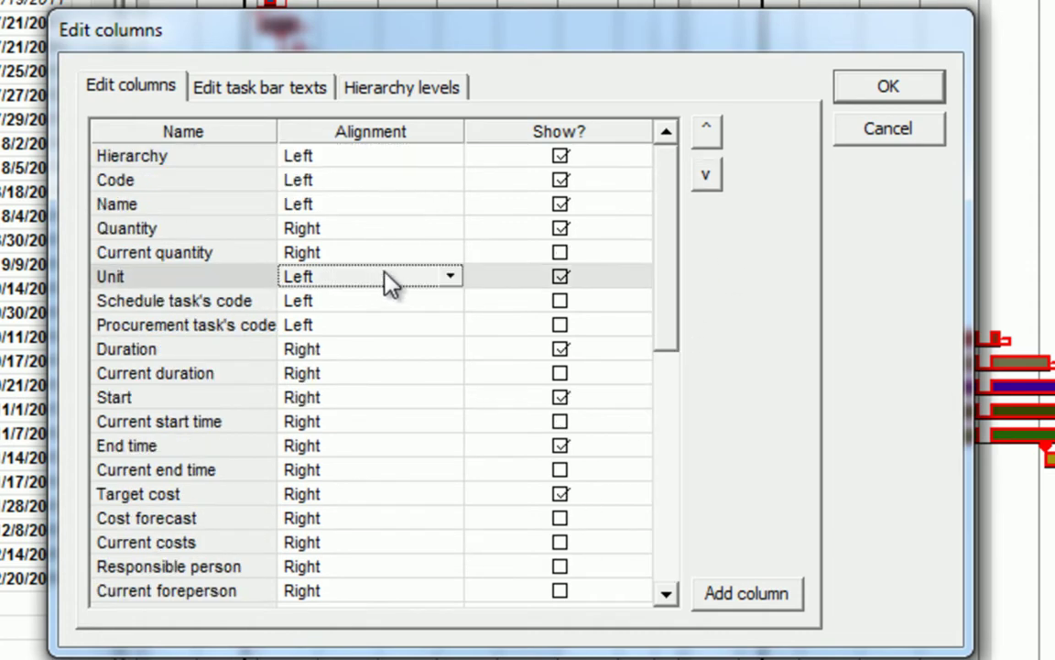
click(708, 131)
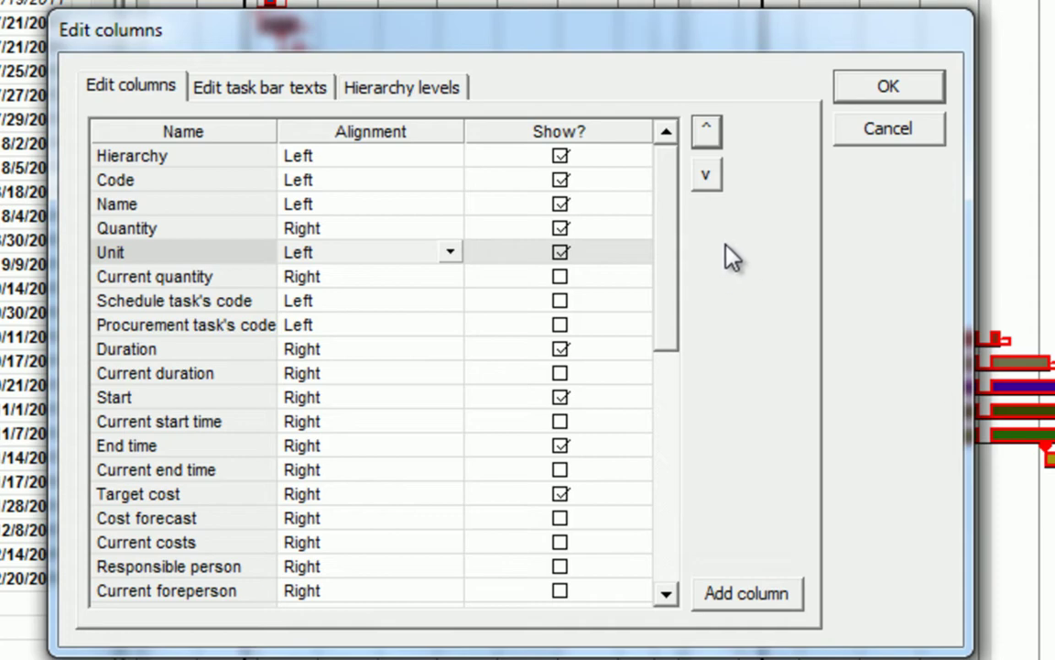
click(451, 252)
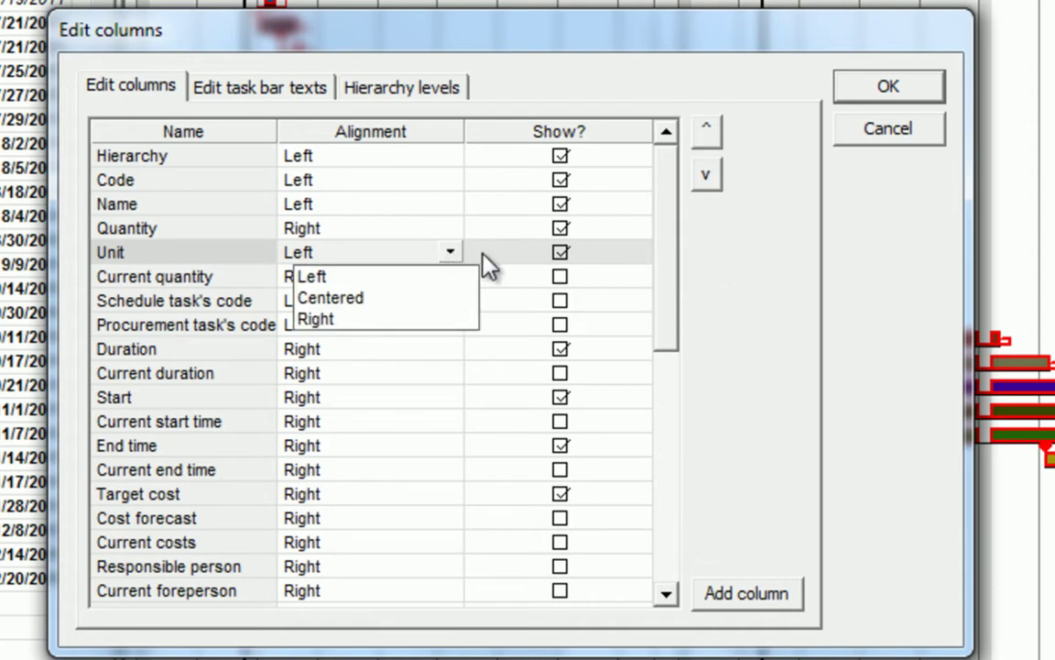
click(740, 275)
click(848, 87)
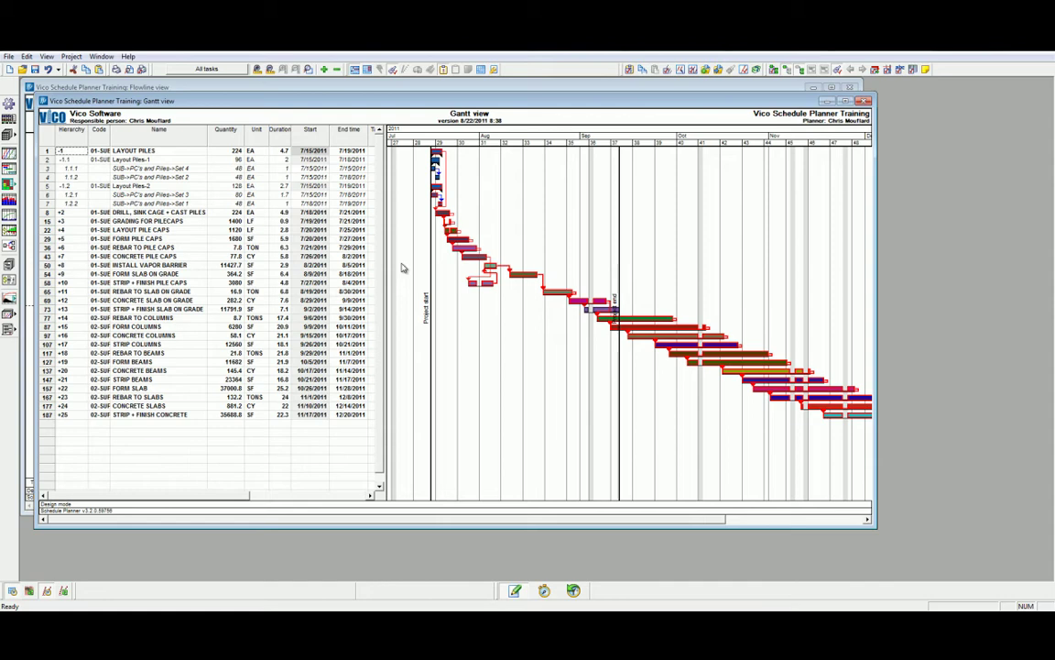
- Sort the schedule view into time order from the column header menu
right_click(214, 133)
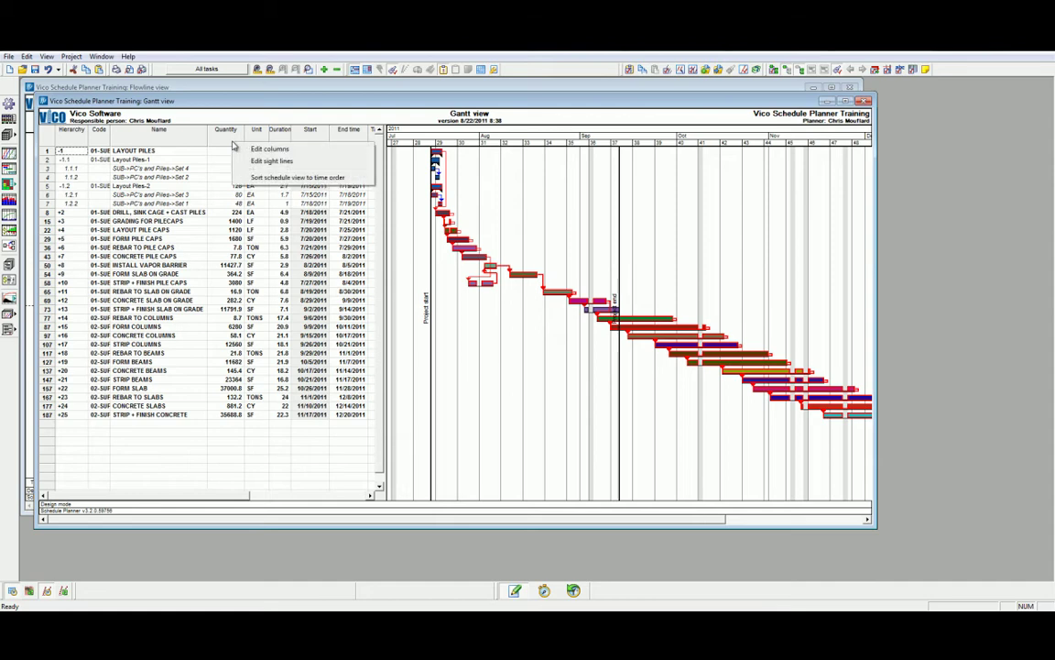
click(283, 178)
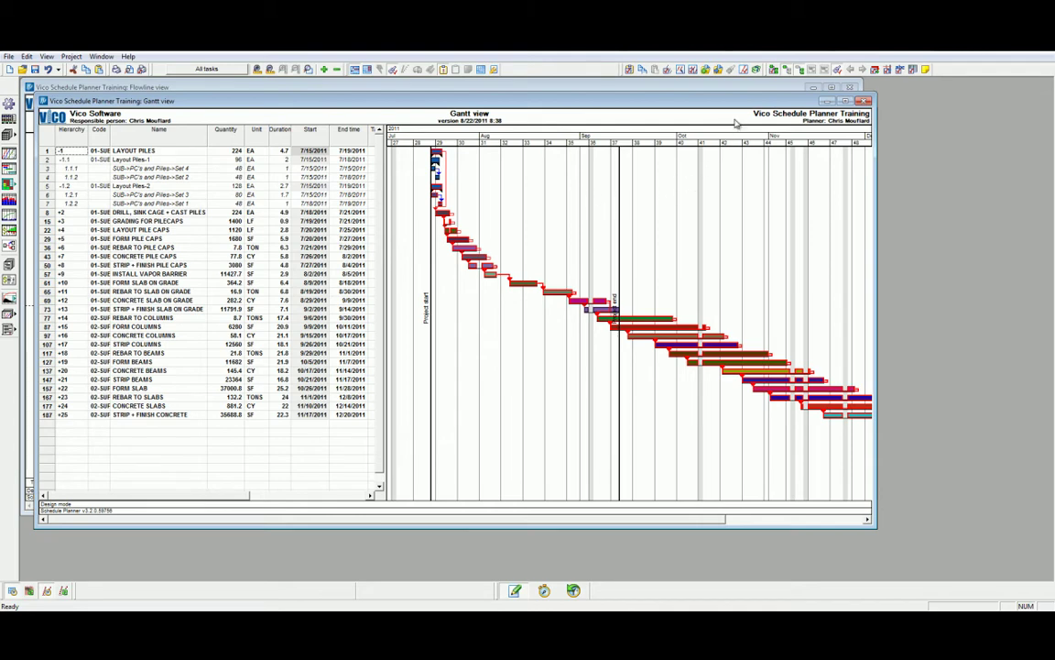
- Float the Gantt chart tools toolbar and set the hierarchy order to Locations on top
drag(769, 69, 656, 186)
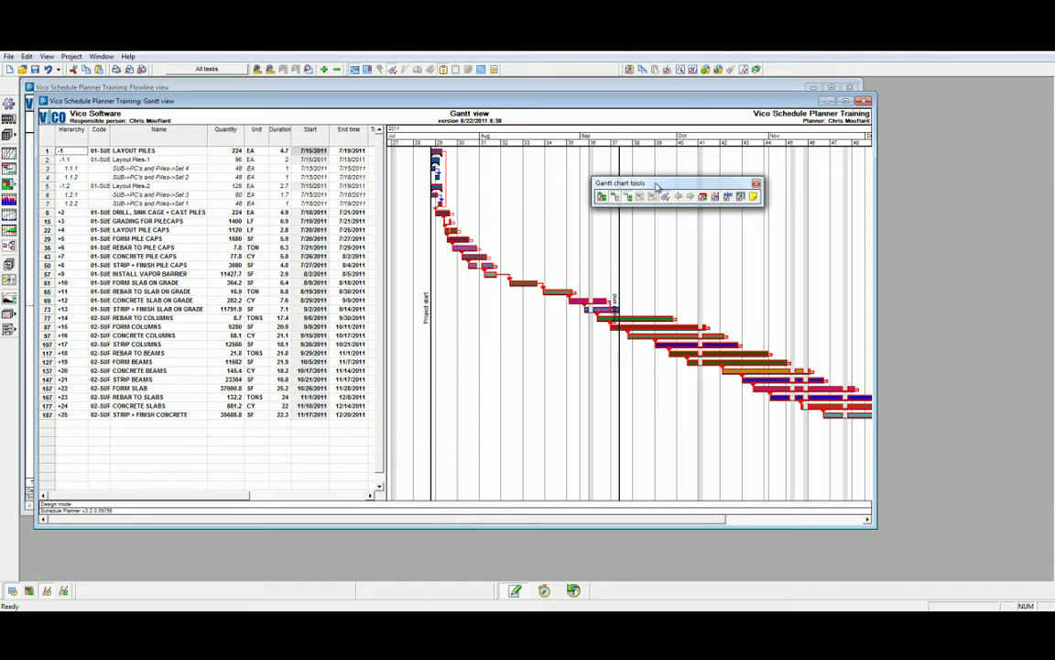
click(603, 197)
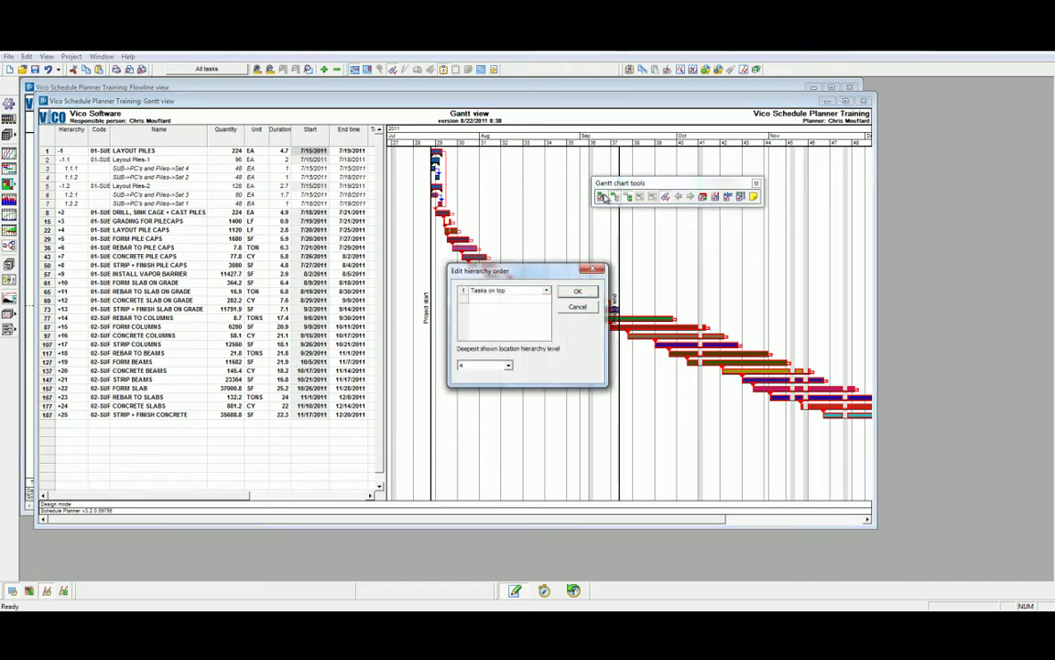
click(547, 291)
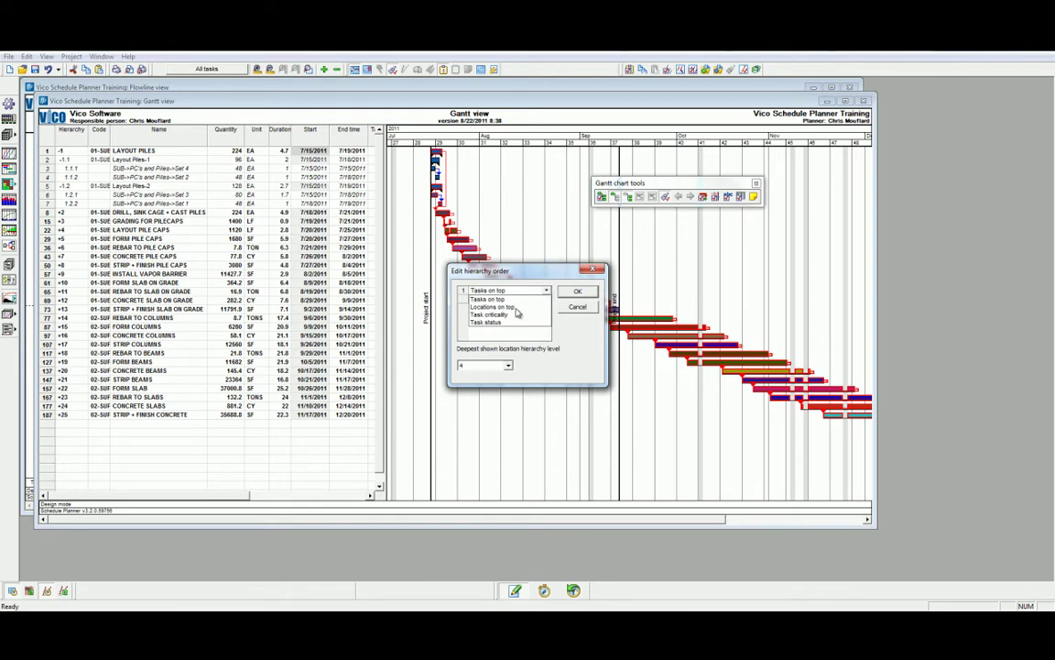
click(516, 309)
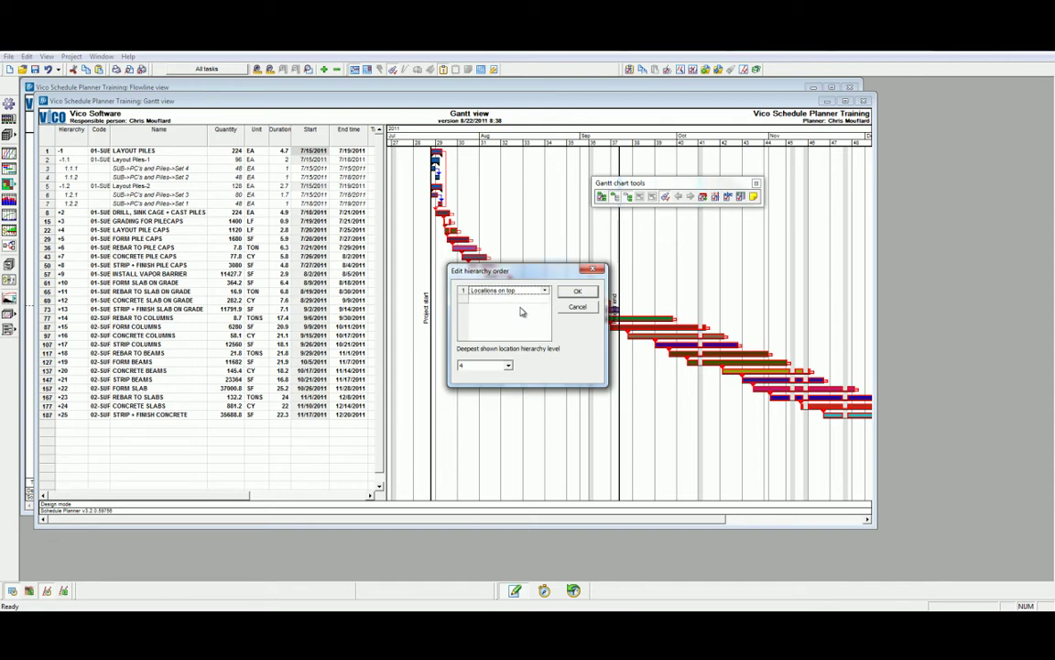
click(576, 291)
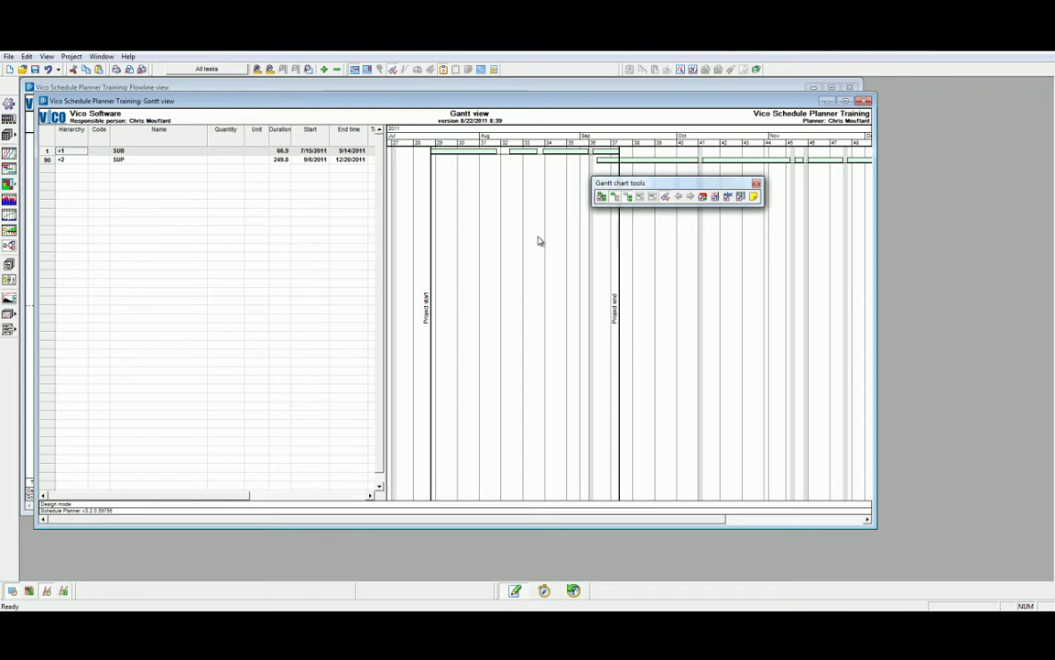
- Select the SUP row and open successive hierarchy levels down to the level-5 sub-activity rows
click(153, 161)
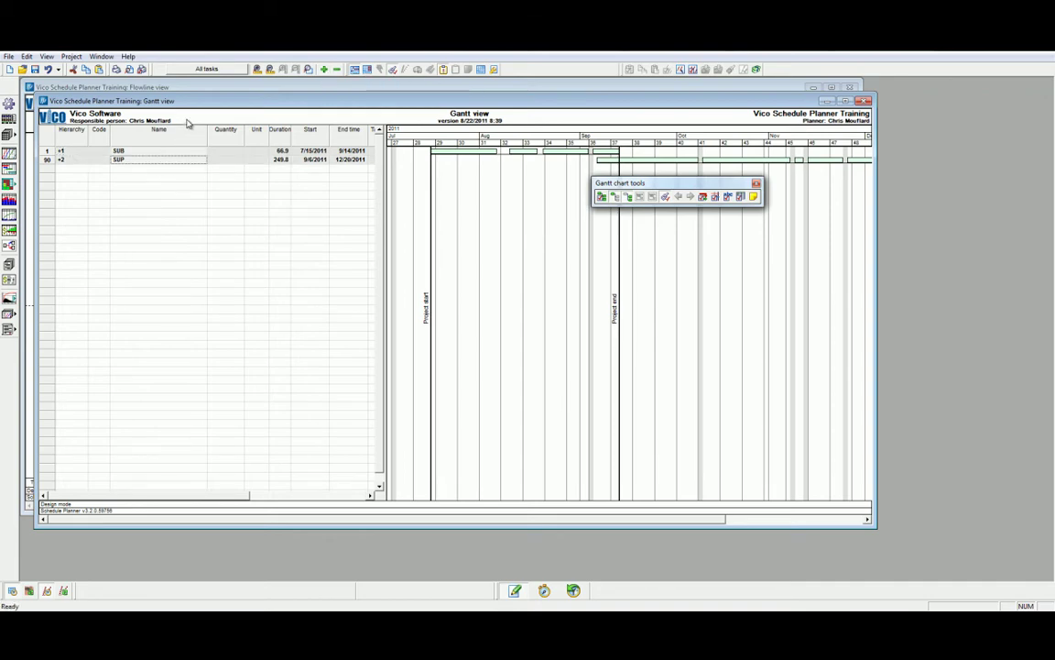
click(324, 70)
click(325, 71)
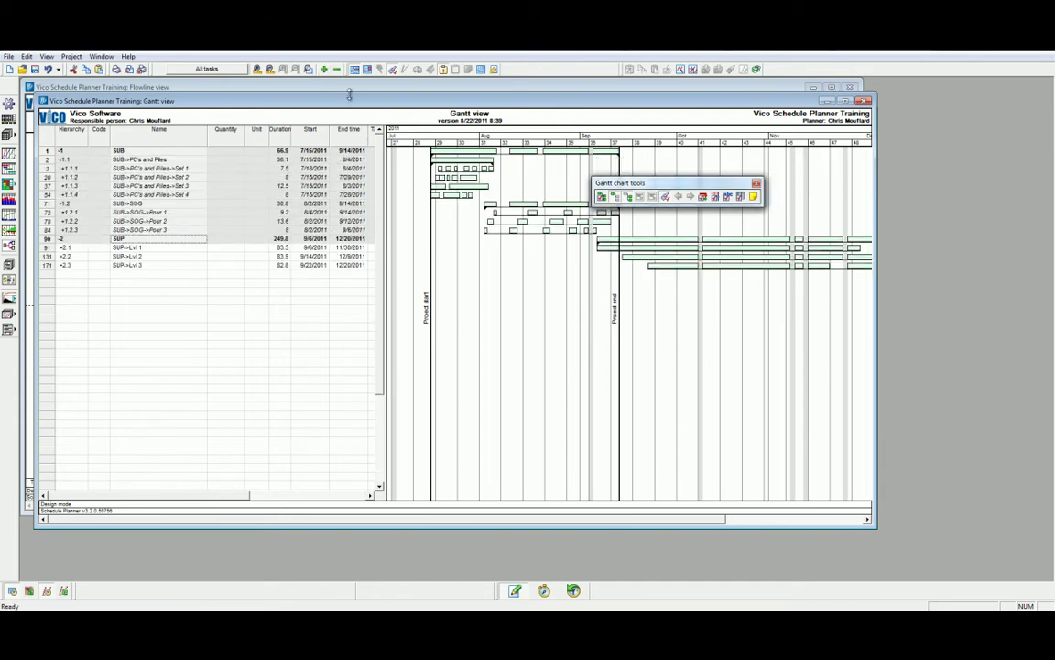
click(324, 70)
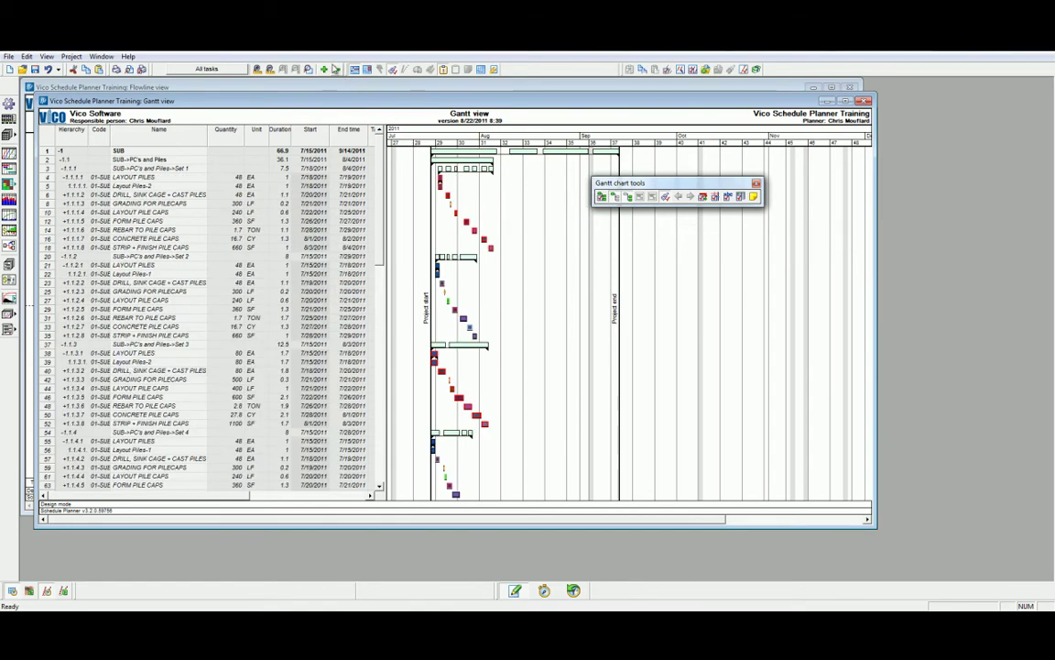
click(297, 69)
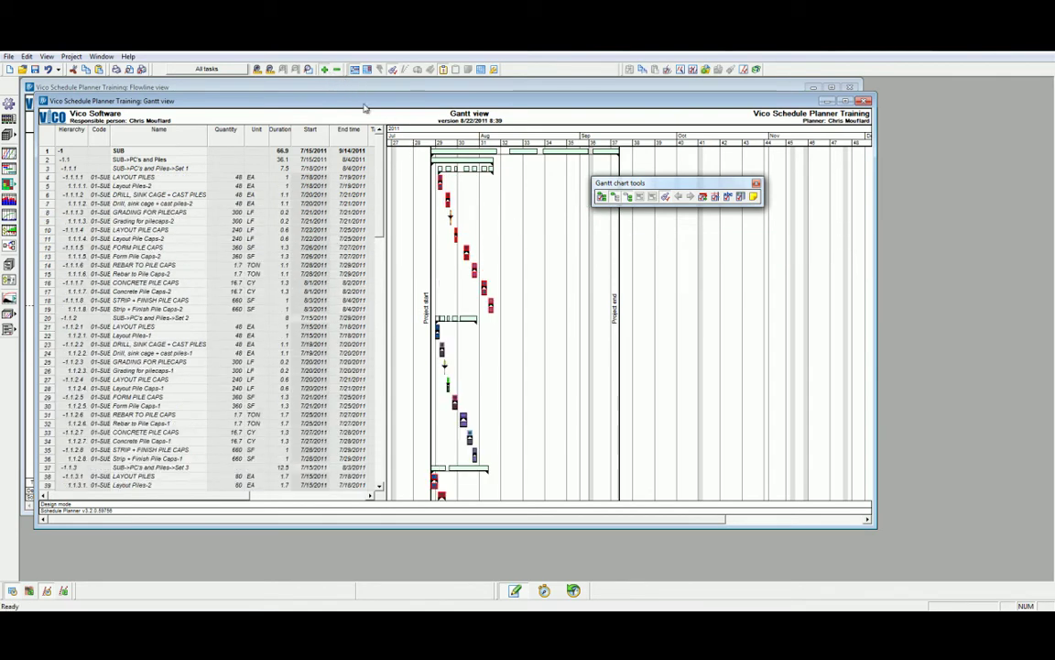
double_click(508, 249)
- Set the hierarchy order to Tasks on top and close one hierarchy level
click(541, 290)
click(513, 306)
click(577, 290)
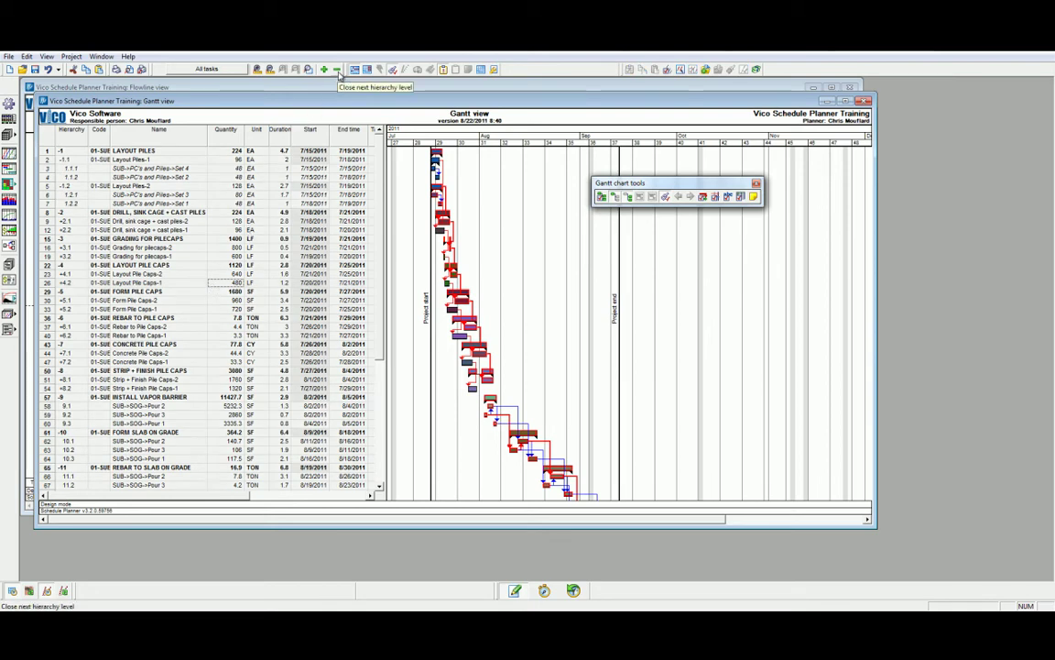
click(338, 73)
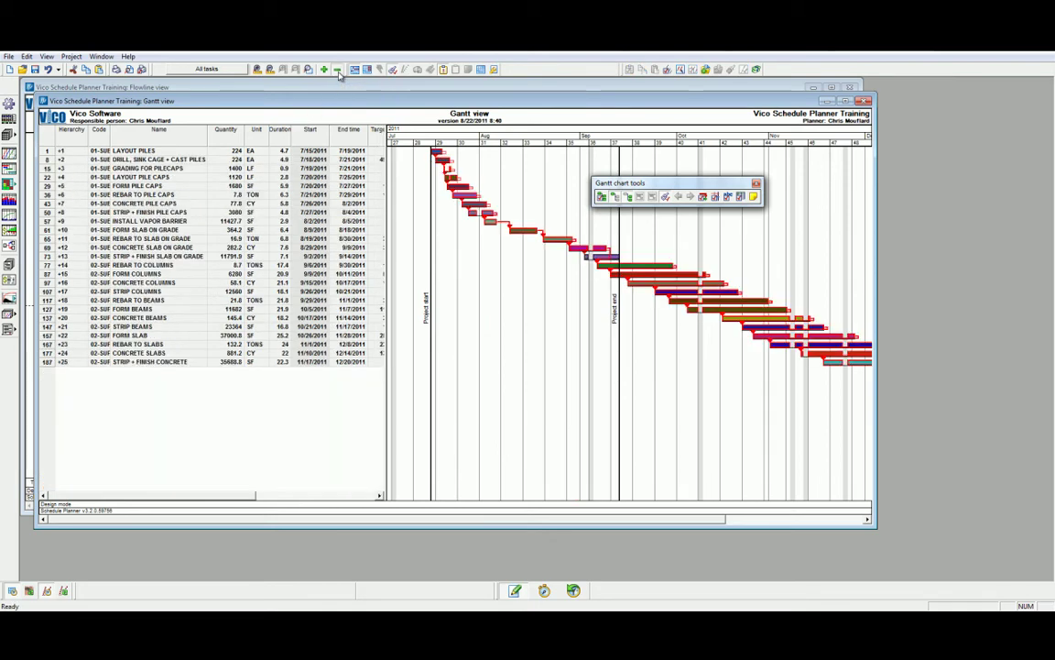
- Show task parts and expand LAYOUT PILES, Layout Piles-1 and Layout Piles-2 to their sets
click(616, 197)
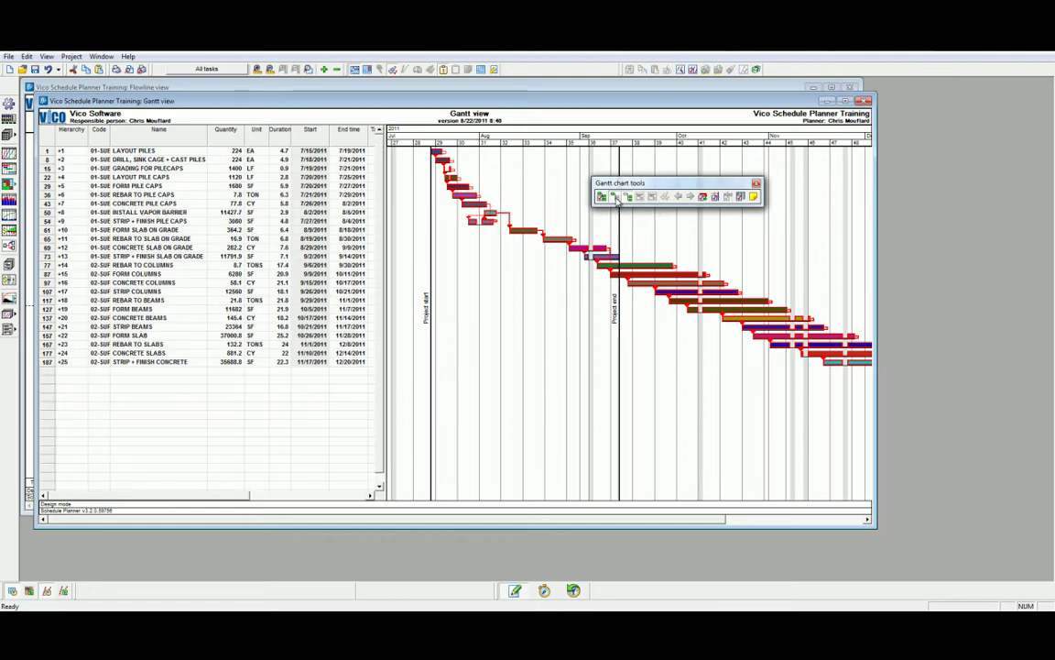
click(616, 197)
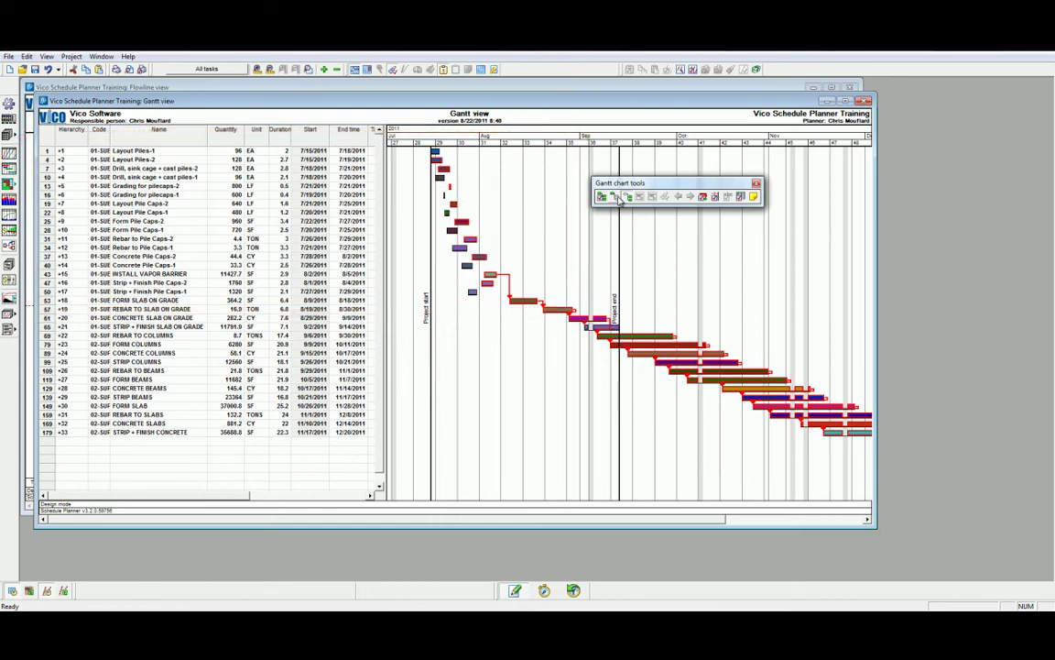
click(619, 198)
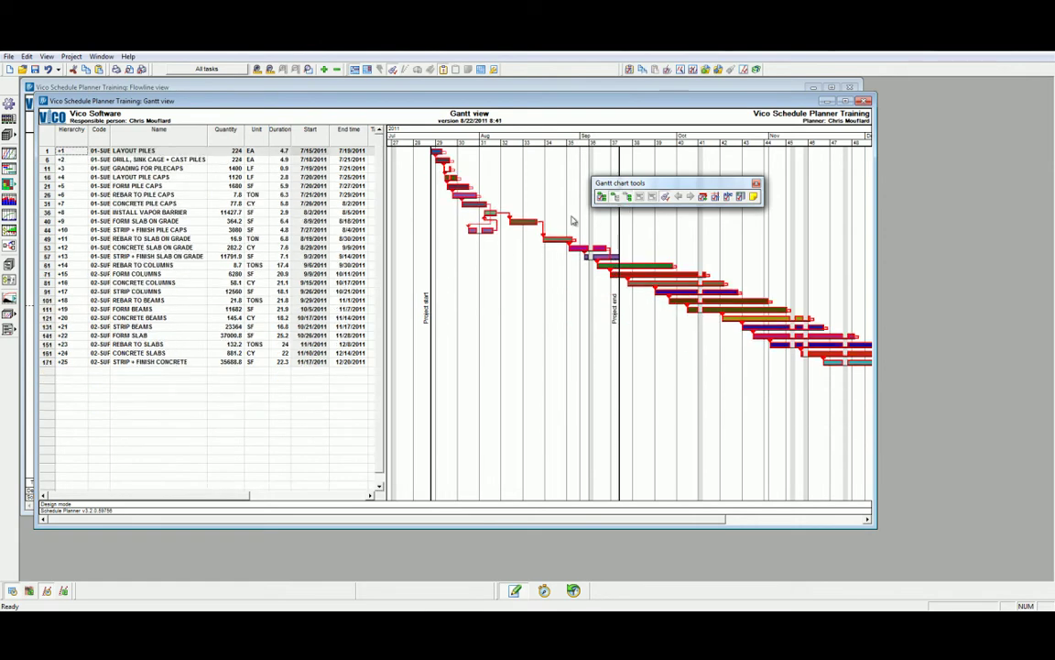
click(58, 150)
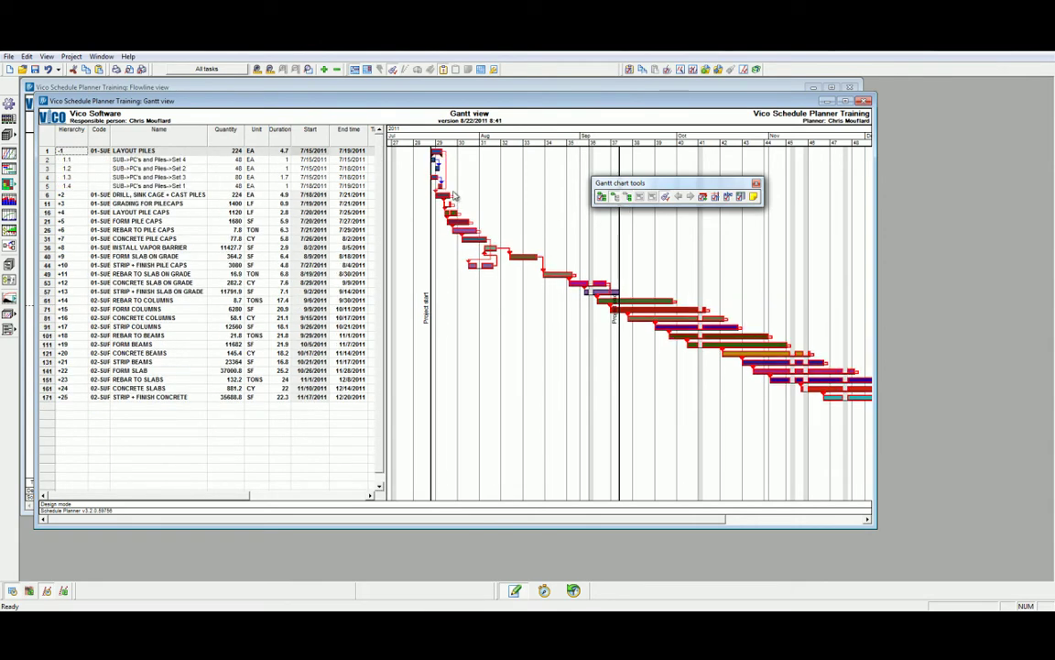
click(626, 199)
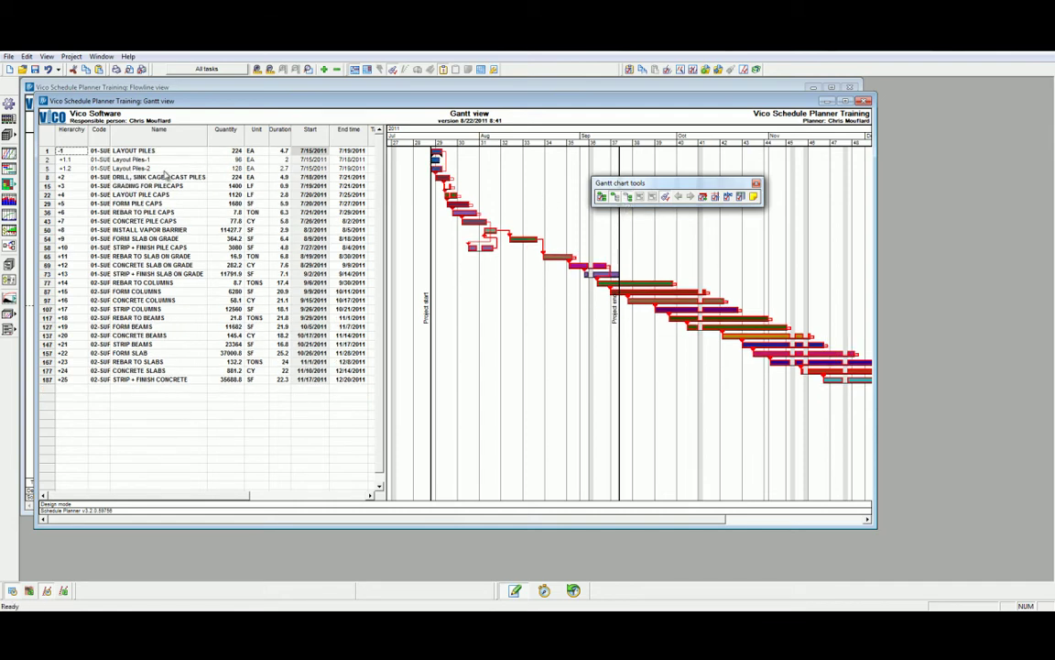
click(61, 169)
click(60, 160)
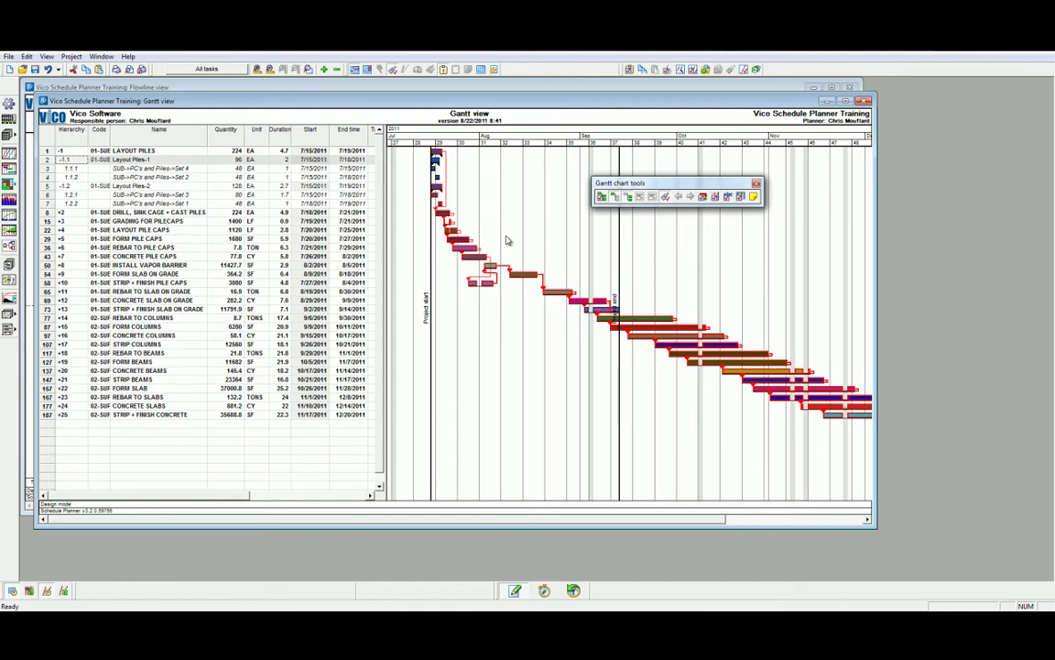
- Change the critical dependency arrow colour from red to pink
click(704, 198)
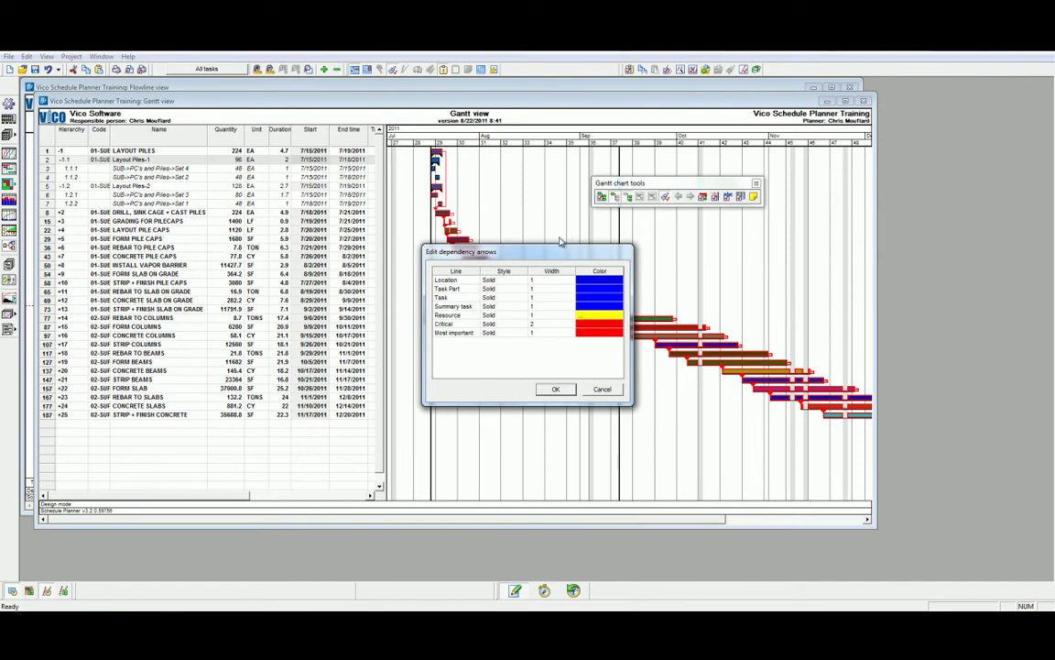
drag(565, 253, 829, 143)
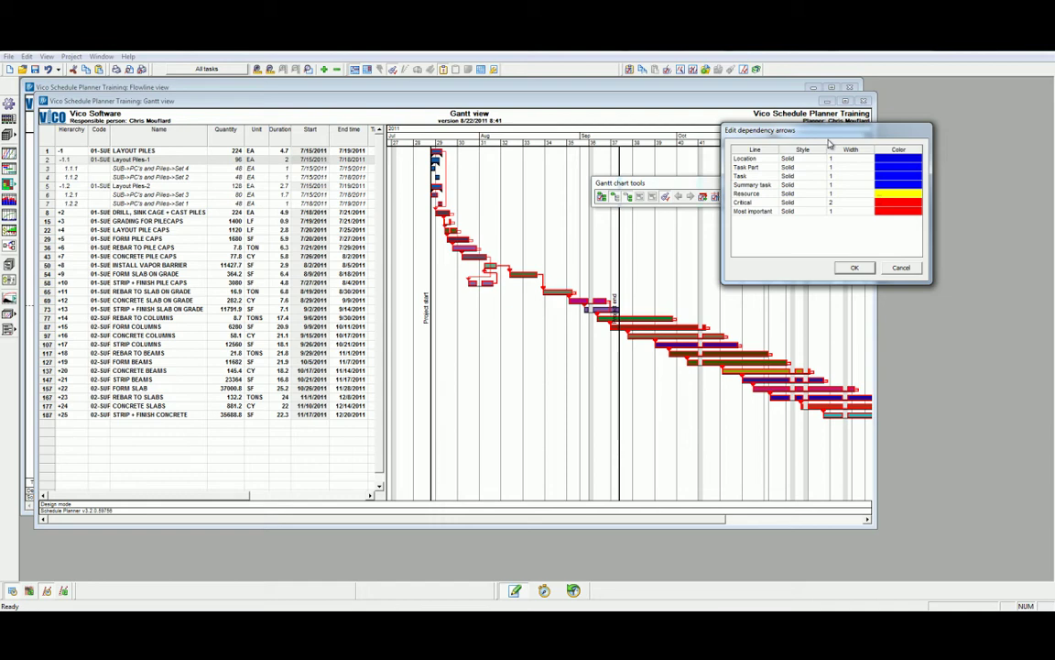
click(879, 210)
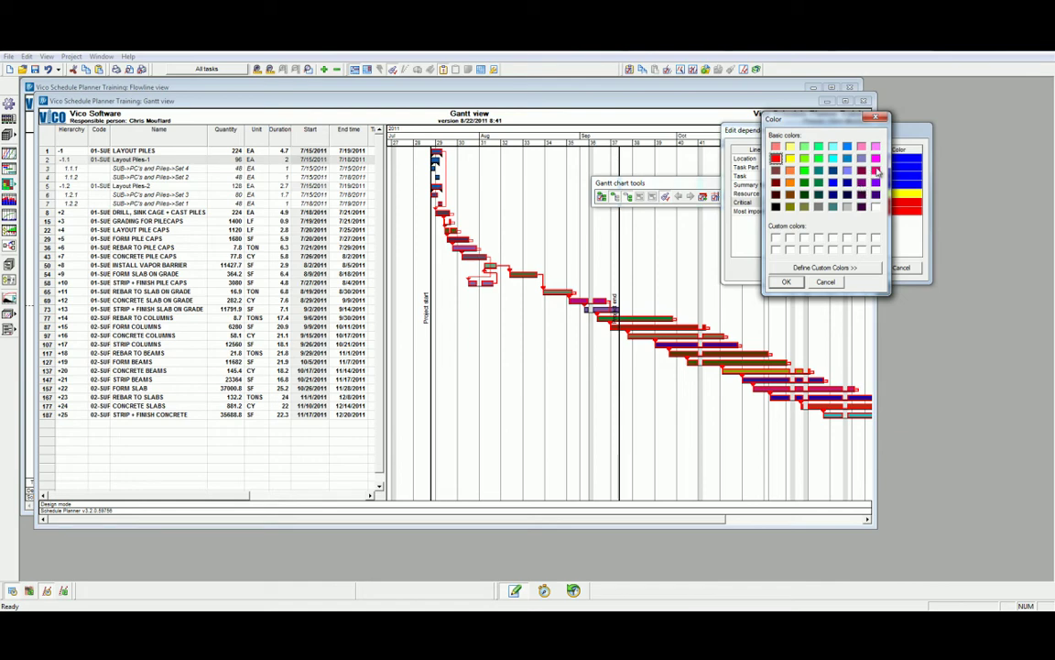
key(Return)
key(Return)
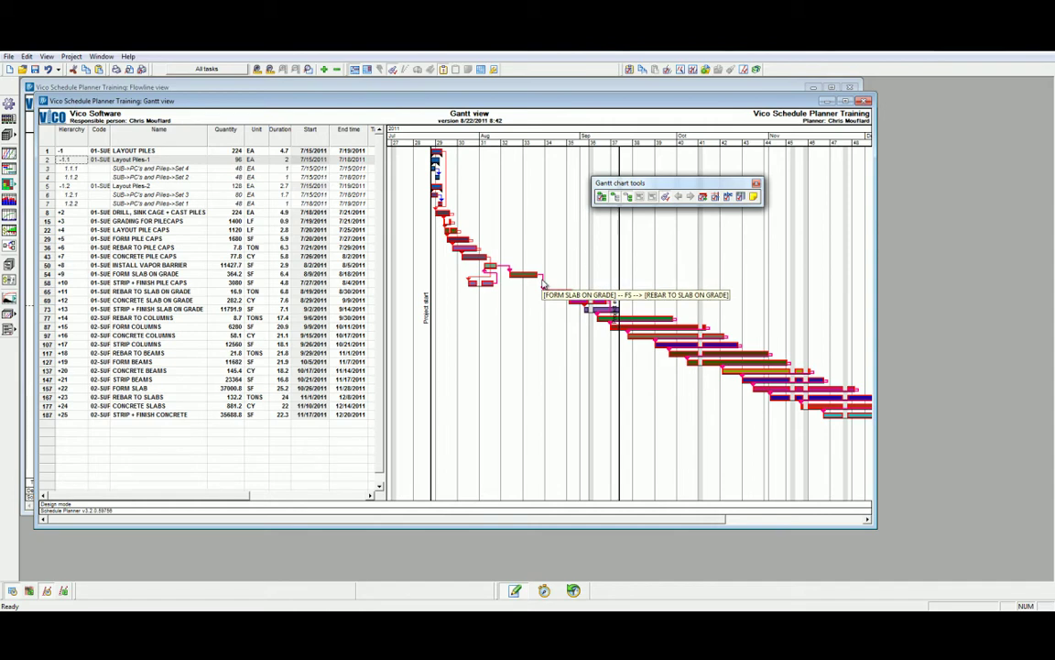
- In Edit sight lines, make the Weeks lines dashed and blue
click(702, 196)
drag(609, 215, 713, 236)
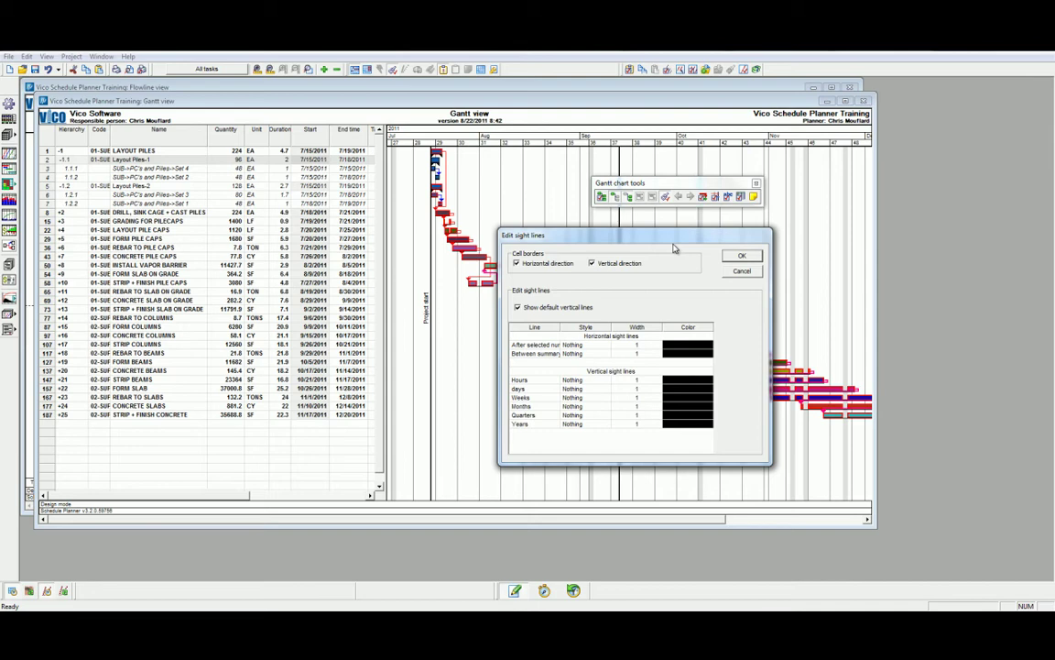
drag(674, 247, 565, 226)
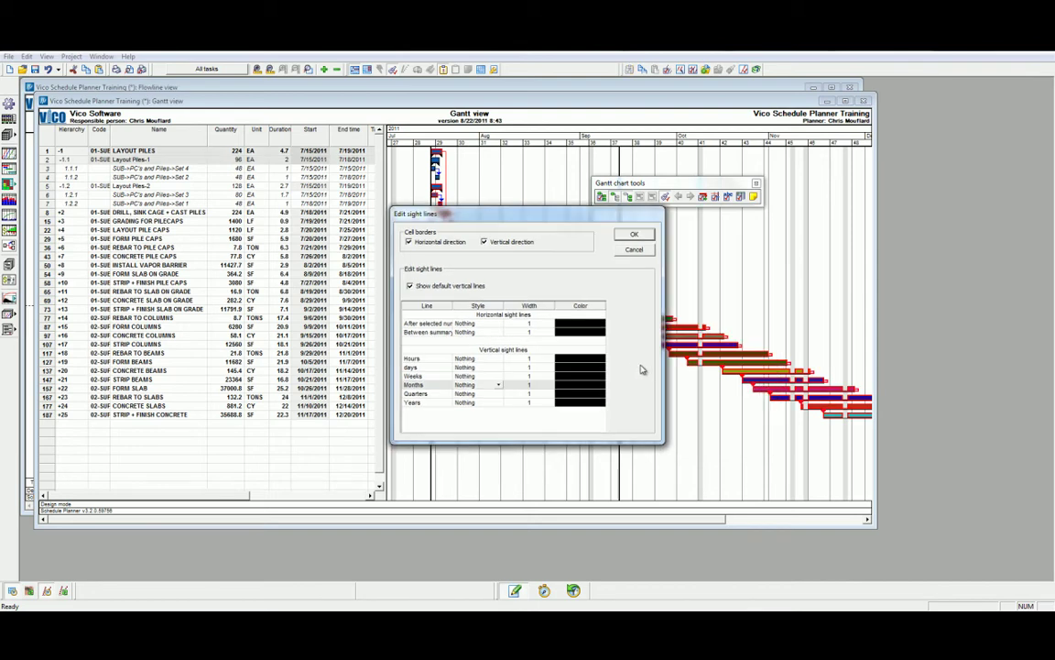
click(500, 377)
click(498, 378)
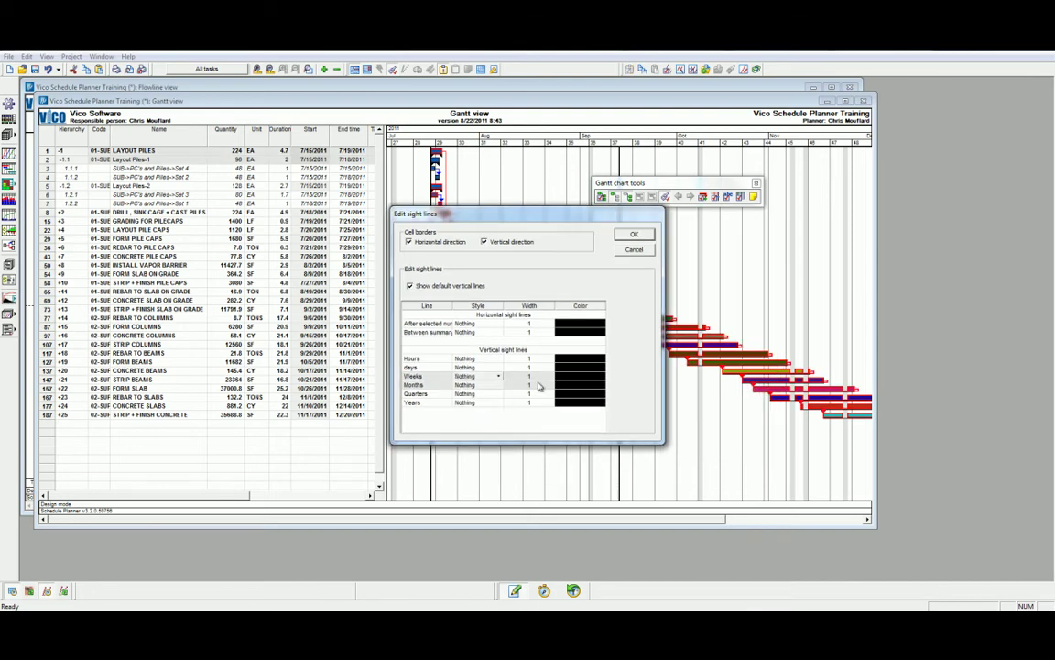
click(497, 377)
click(492, 406)
click(577, 375)
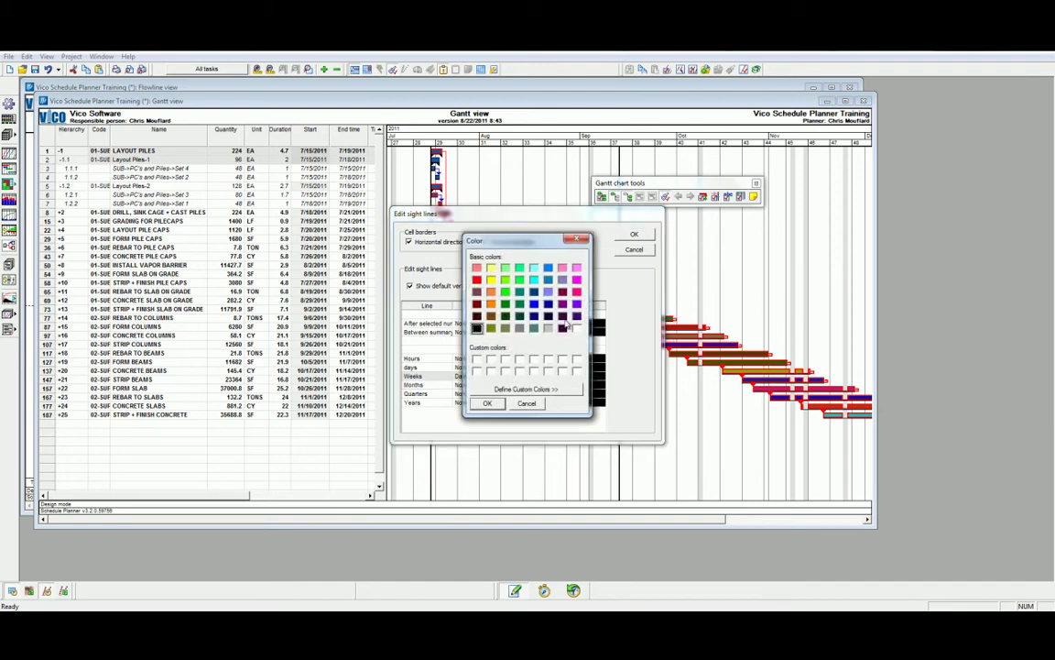
click(537, 318)
click(487, 403)
- Make the Months sight lines dotted and green
click(485, 385)
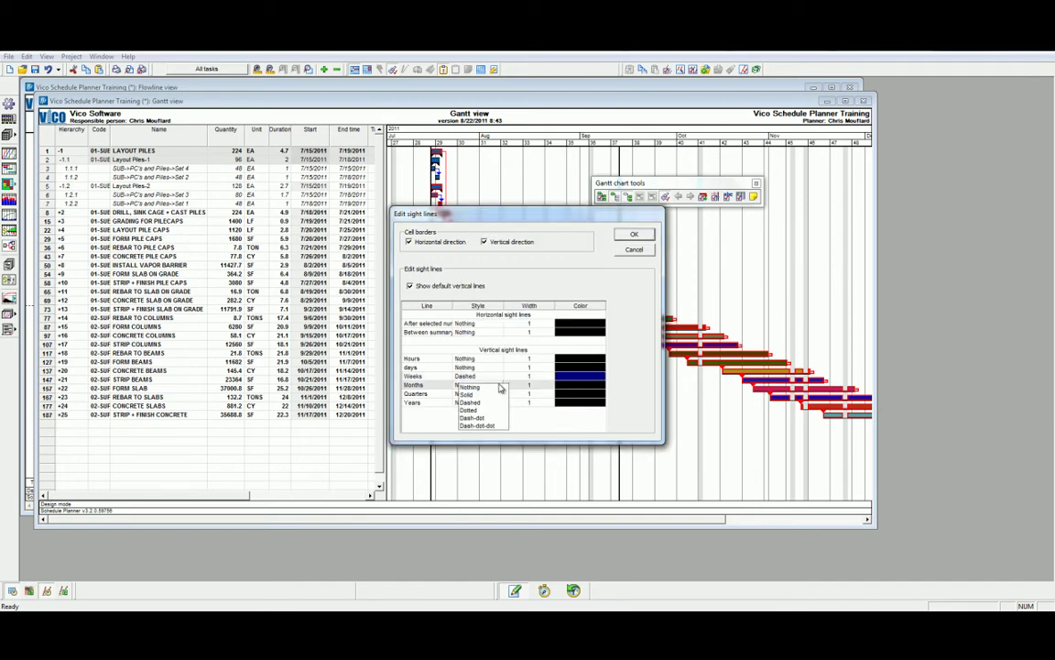
click(485, 410)
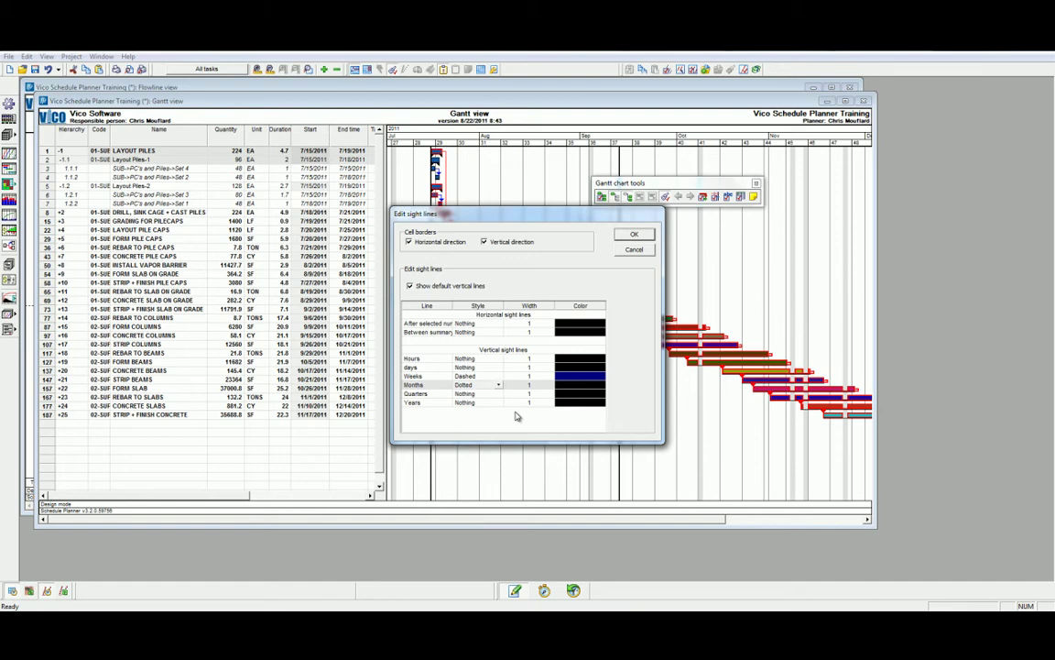
click(579, 385)
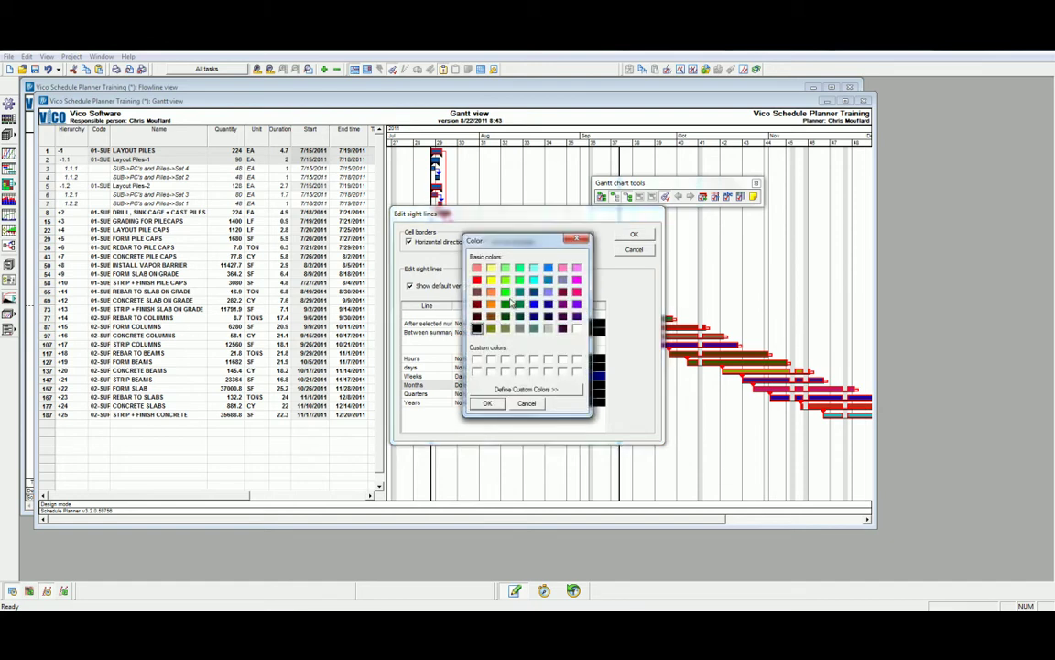
click(510, 301)
click(486, 403)
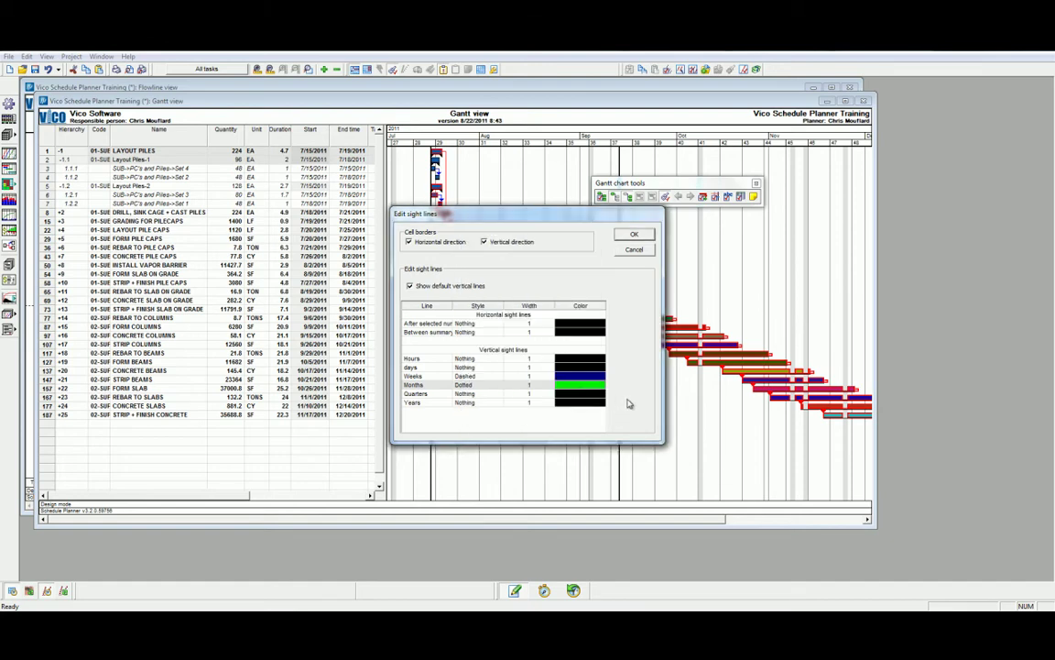
- Apply the new sight lines and collapse the list to top-level tasks only
click(633, 235)
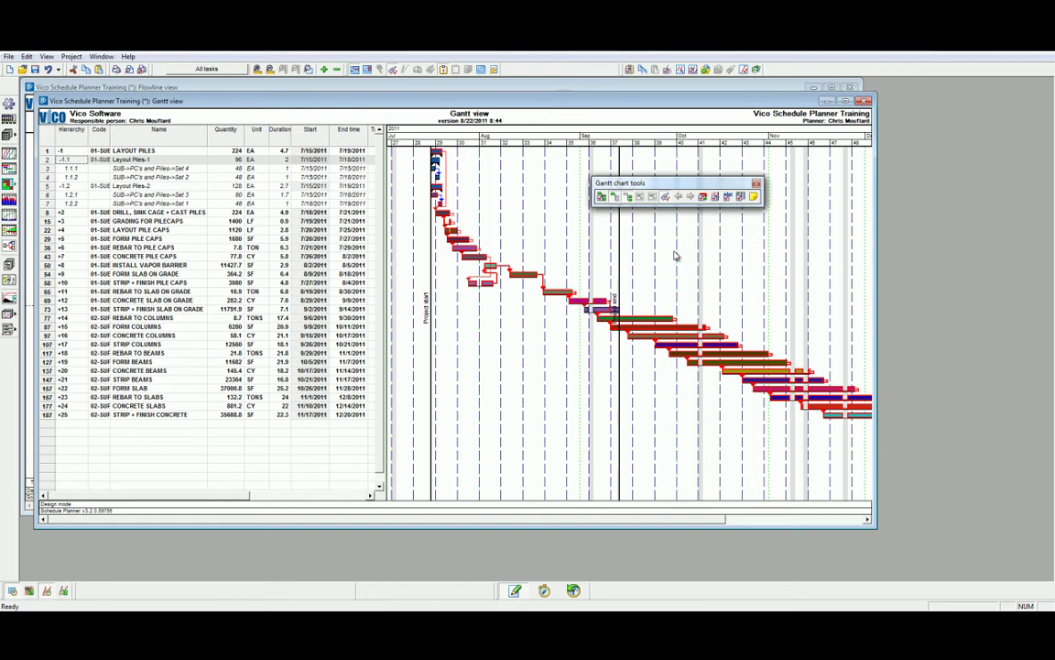
click(61, 151)
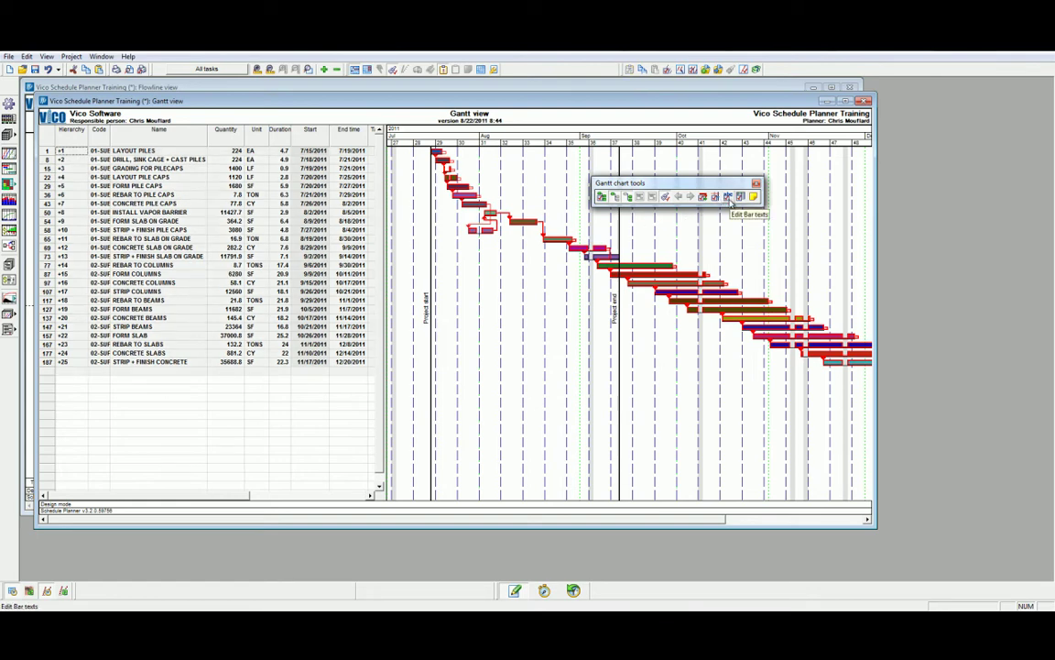
- Set the bar texts to show each task's Name before its bar and Duration after it
click(728, 196)
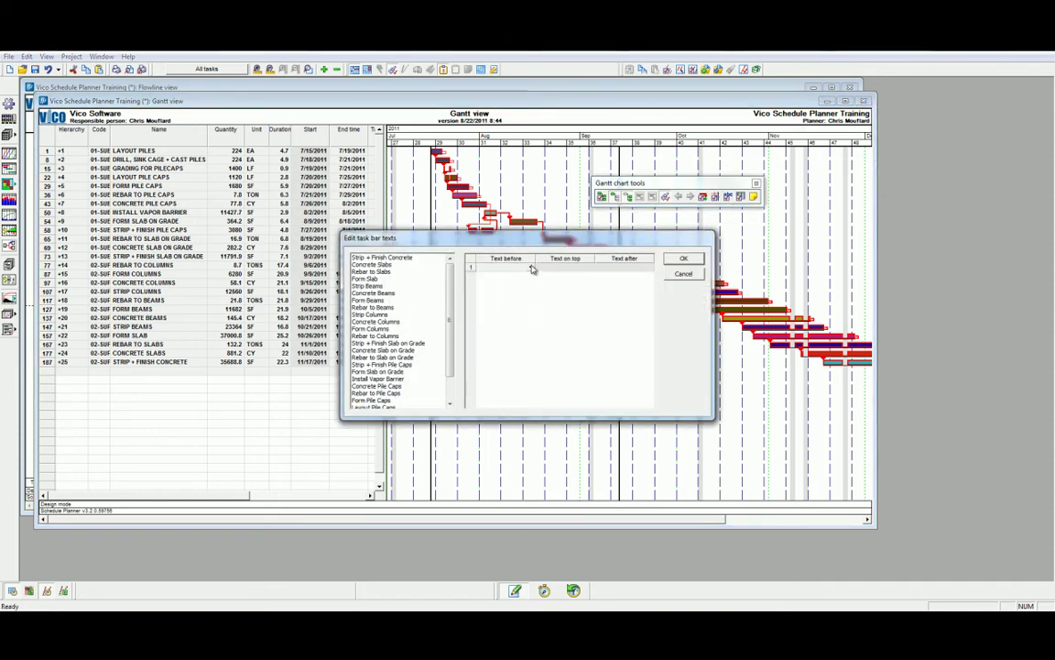
click(532, 268)
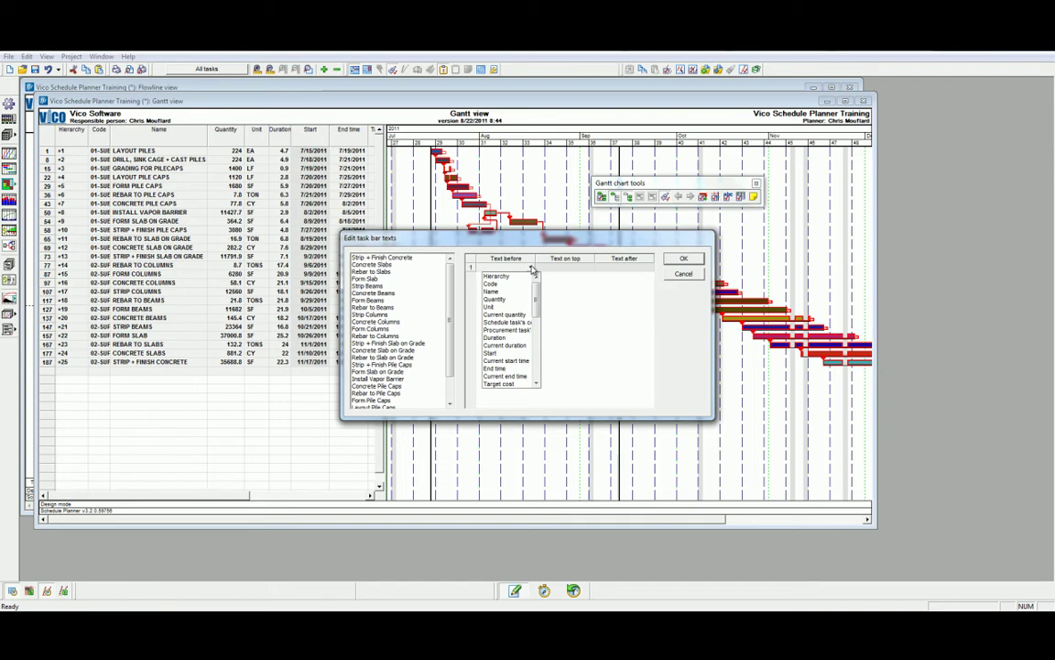
click(503, 293)
click(625, 267)
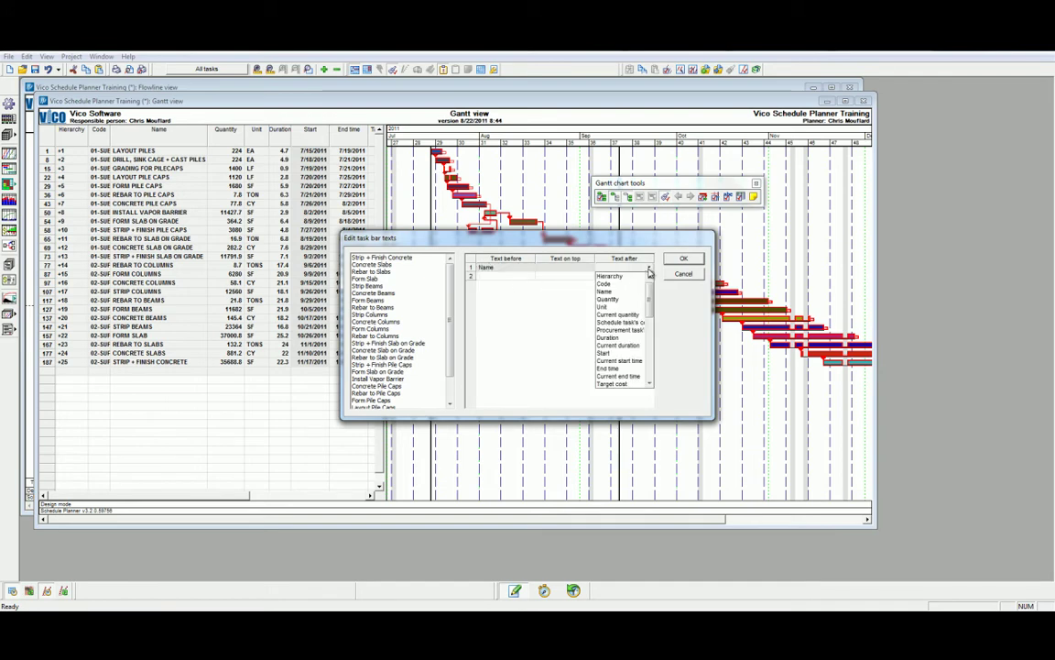
click(602, 346)
key(Return)
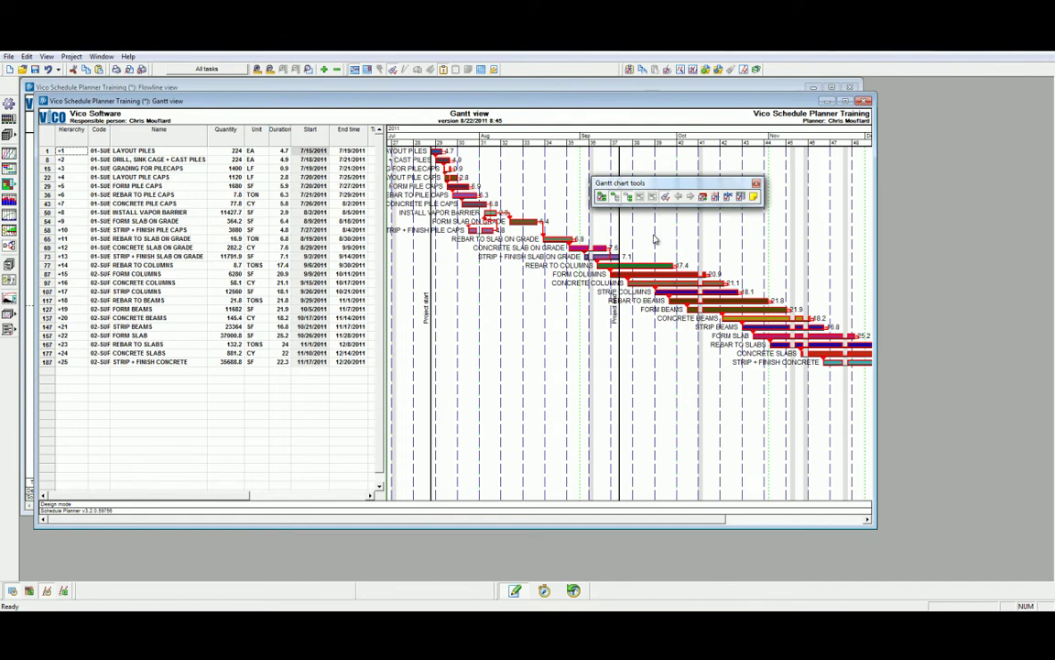
- Dismiss the Edit columns dialog unchanged and bring up the timeline header's context menu
click(729, 196)
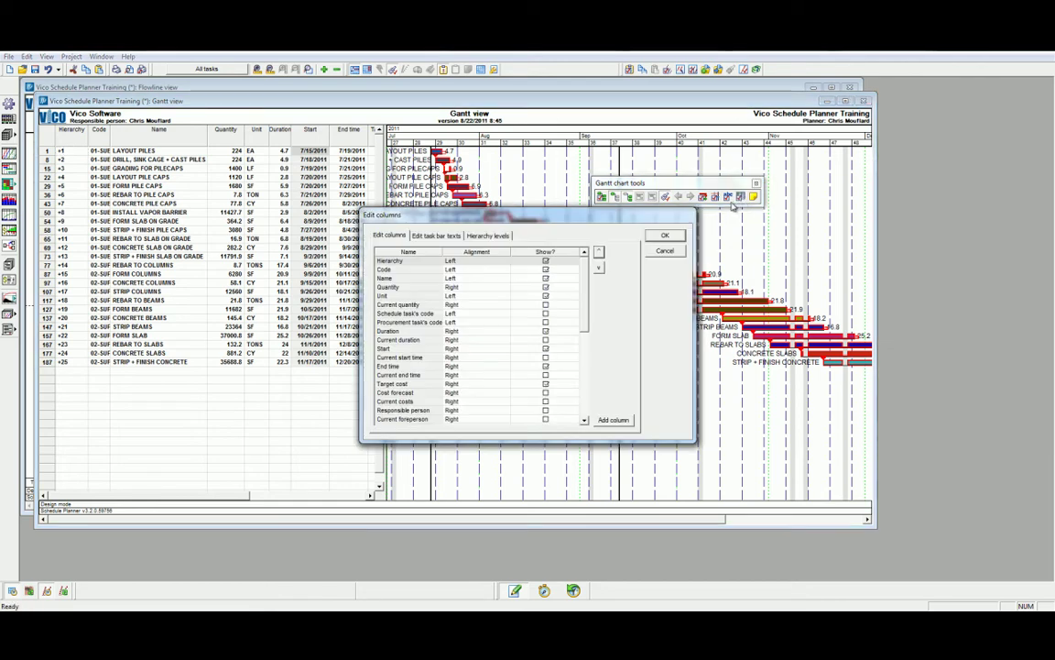
click(658, 237)
right_click(551, 140)
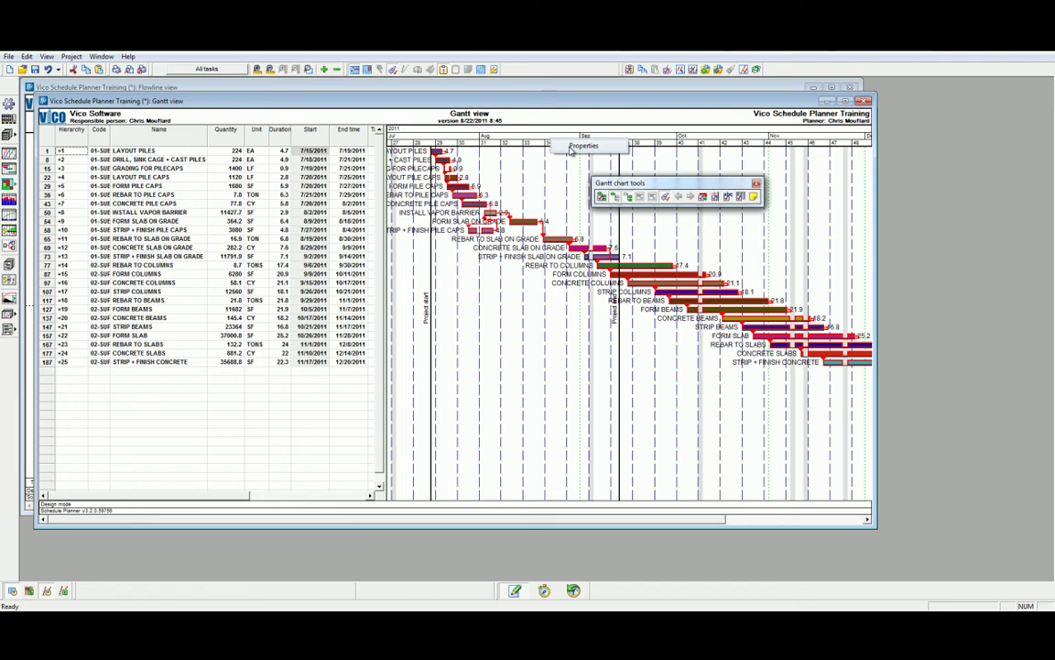
- In timeline Properties, set the tiers to Year on top, Month in the centre, Week at the bottom
click(575, 147)
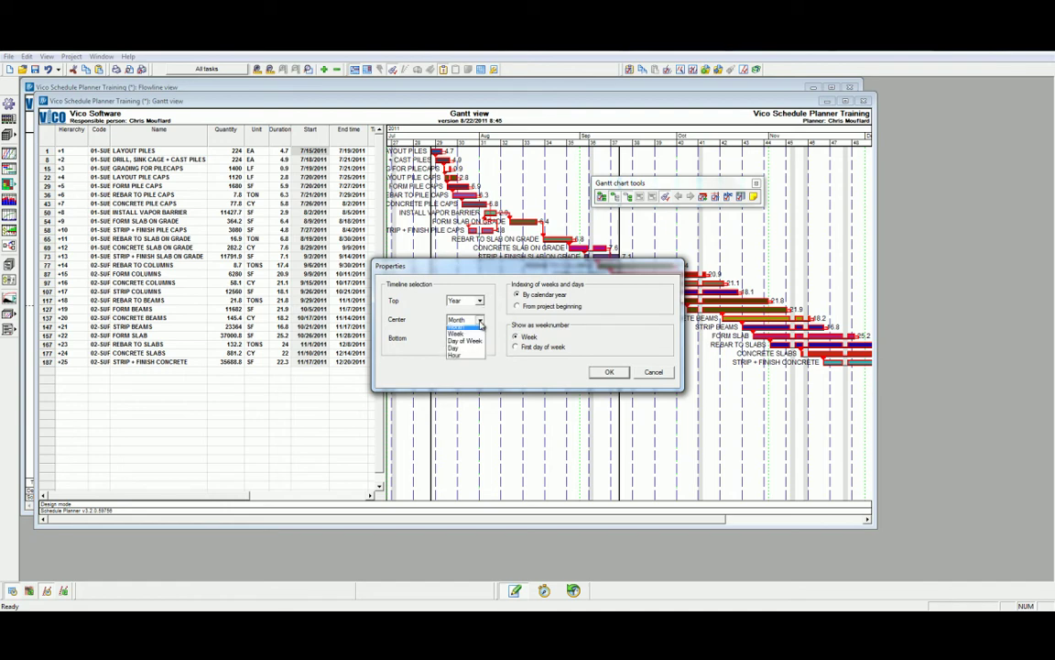
click(479, 320)
click(475, 339)
click(478, 338)
click(465, 362)
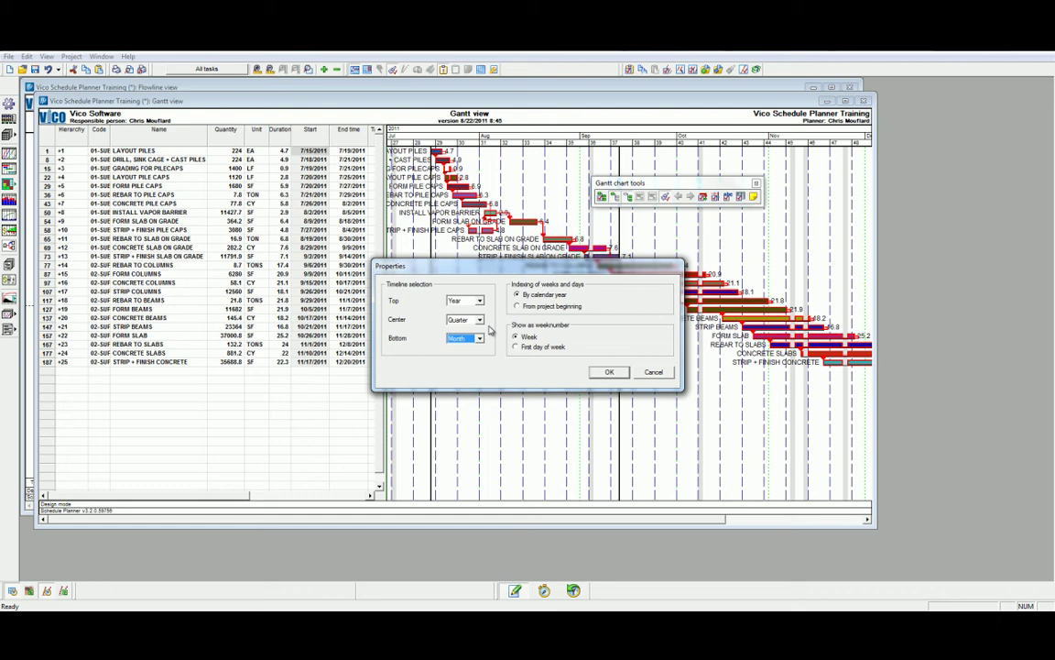
click(478, 338)
click(458, 344)
click(478, 338)
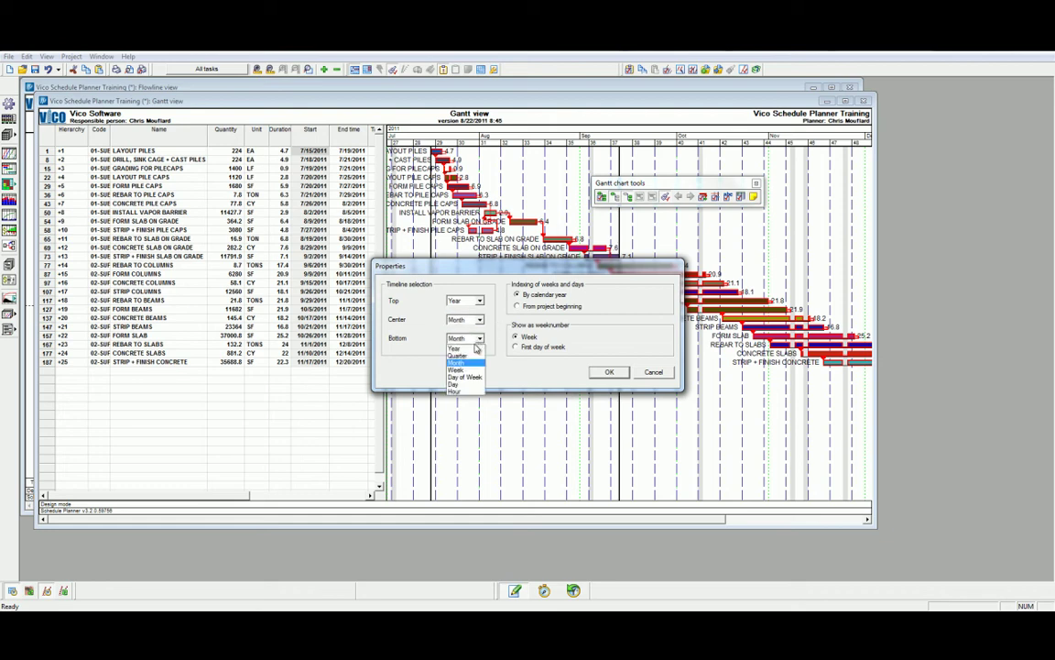
click(458, 370)
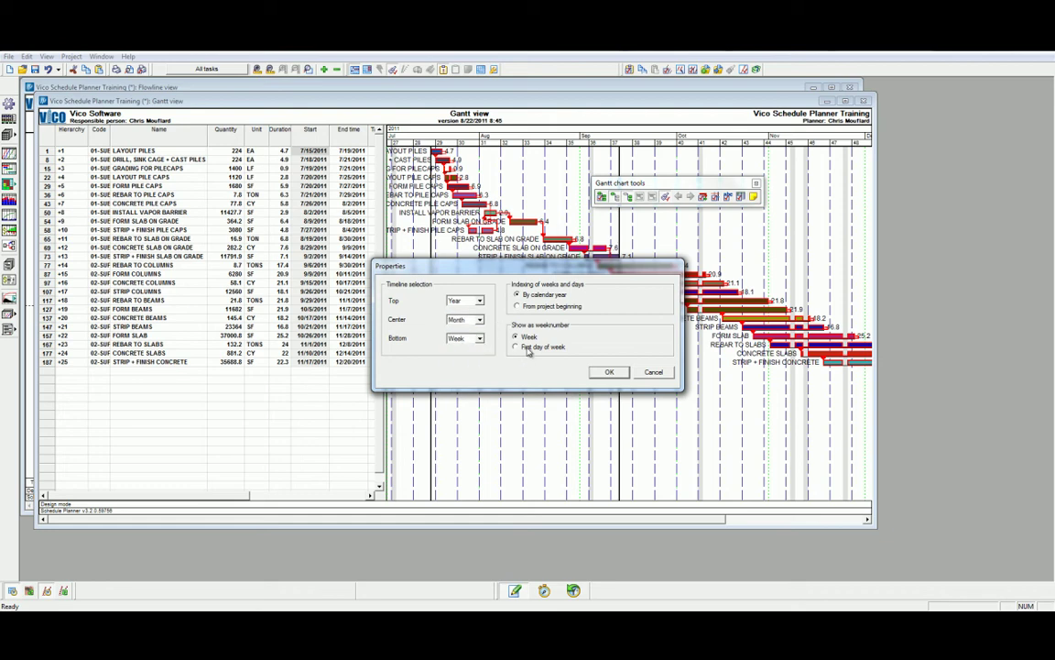
- Label timeline weeks by their first day's date and apply the timeline settings
click(527, 347)
click(605, 371)
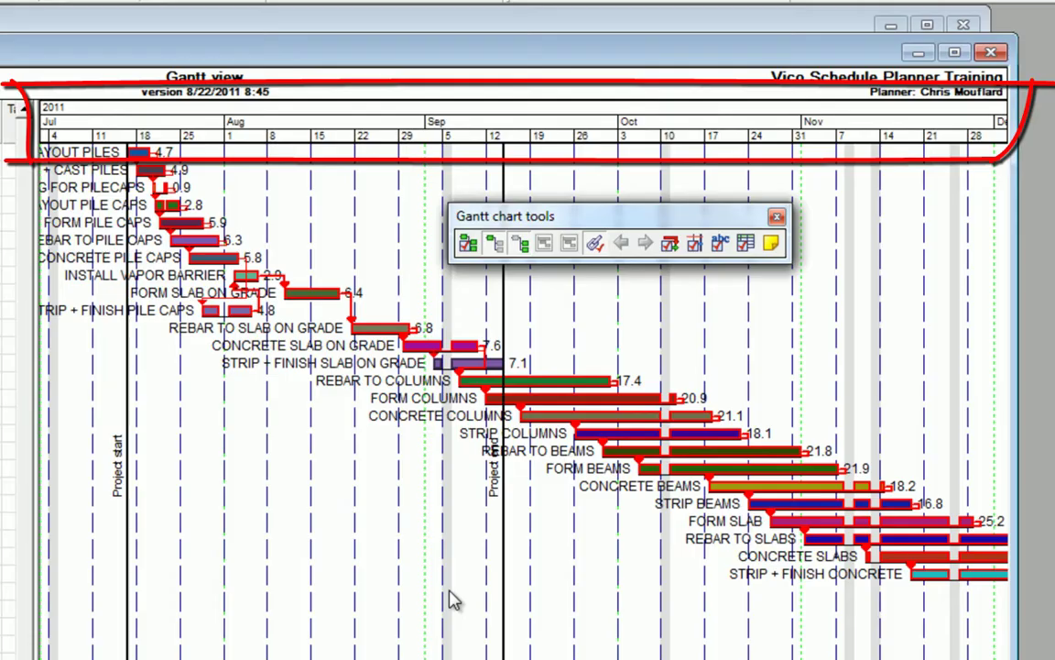